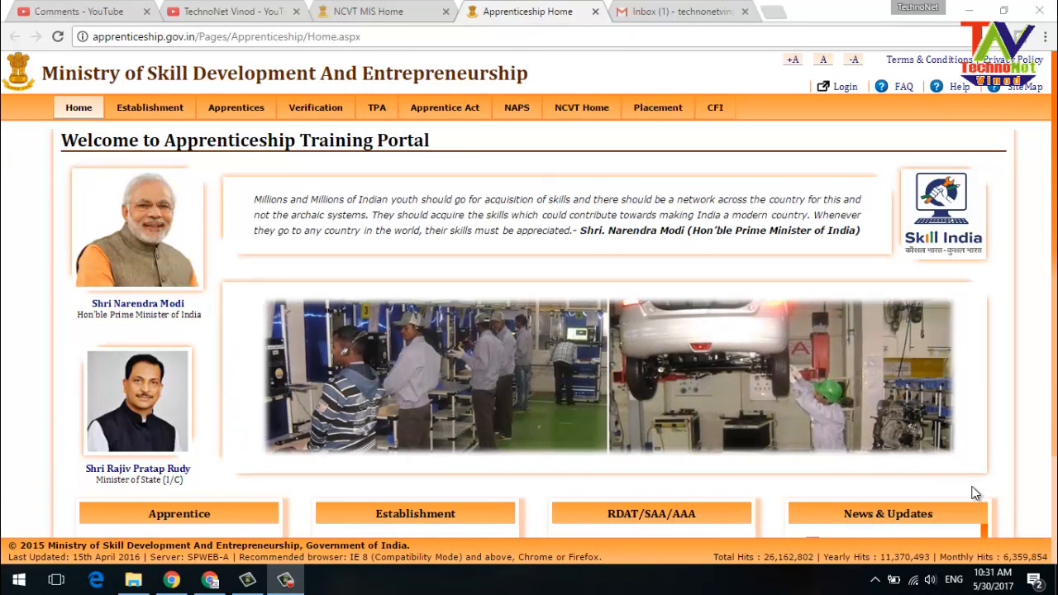
# Go from the NCVT MIS site to the Apprenticeship Training Portal and open its Apprentice Registration form
pyautogui.click(213, 9)
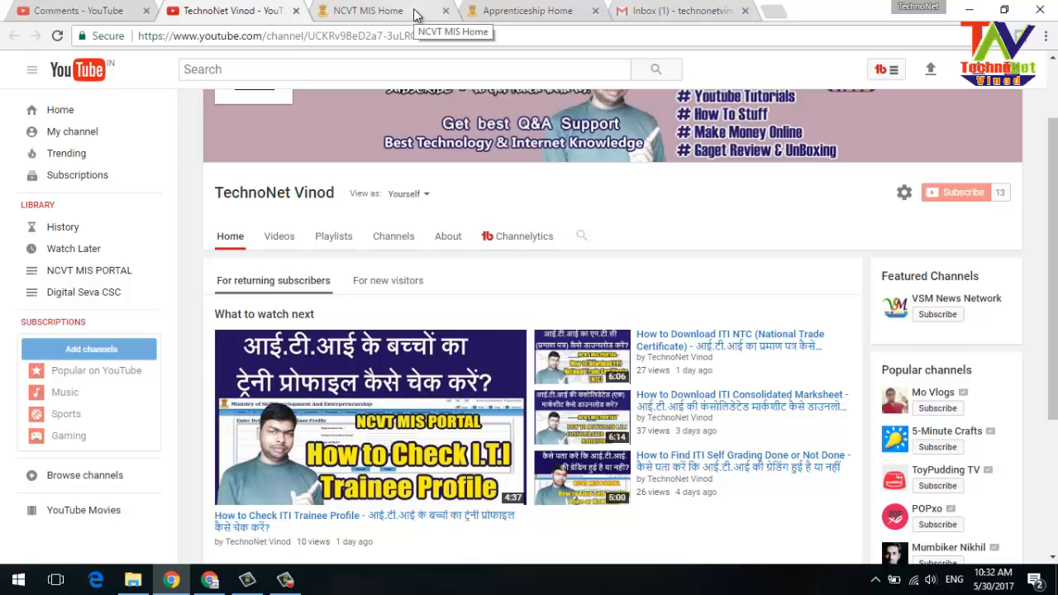
pyautogui.click(415, 16)
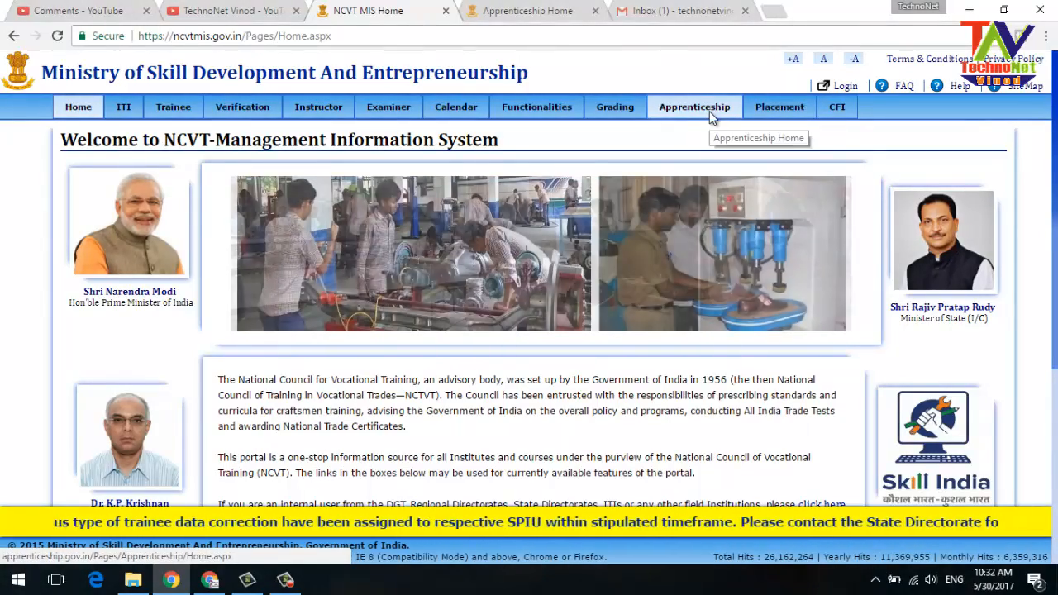
pyautogui.click(710, 114)
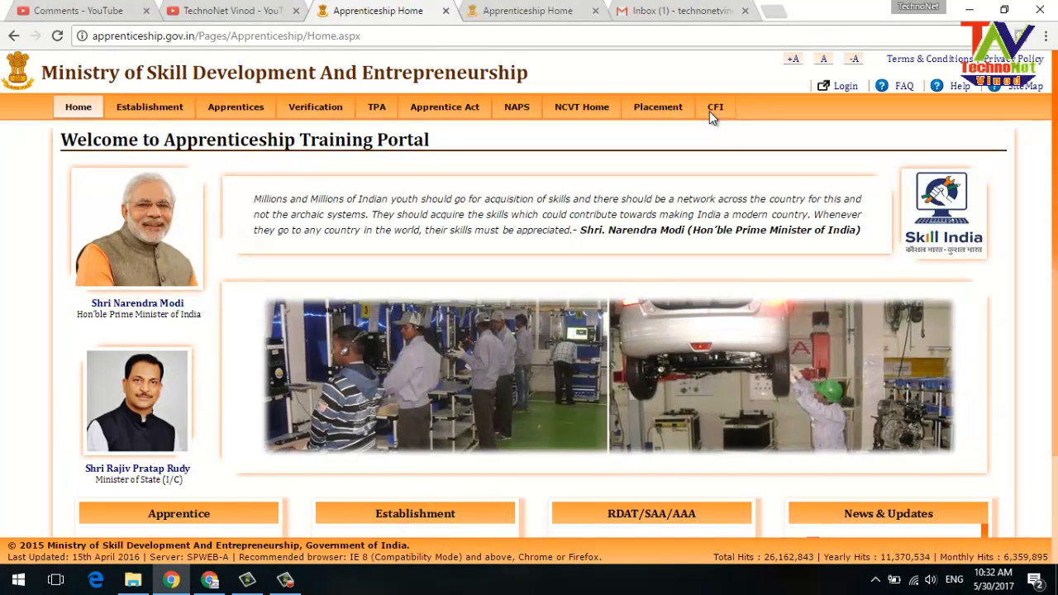
pyautogui.moveTo(231, 124)
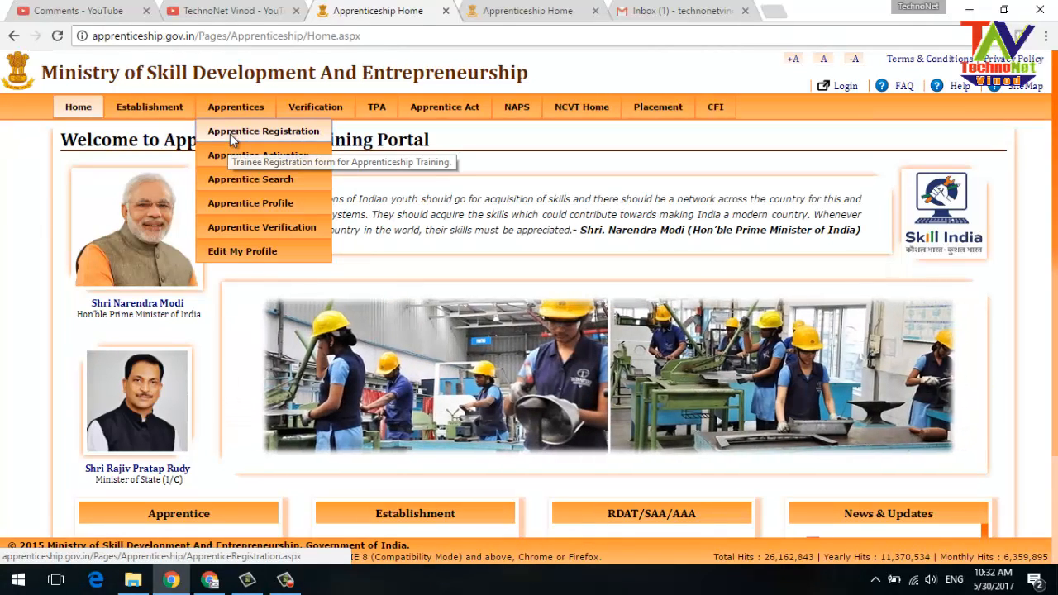
pyautogui.click(231, 141)
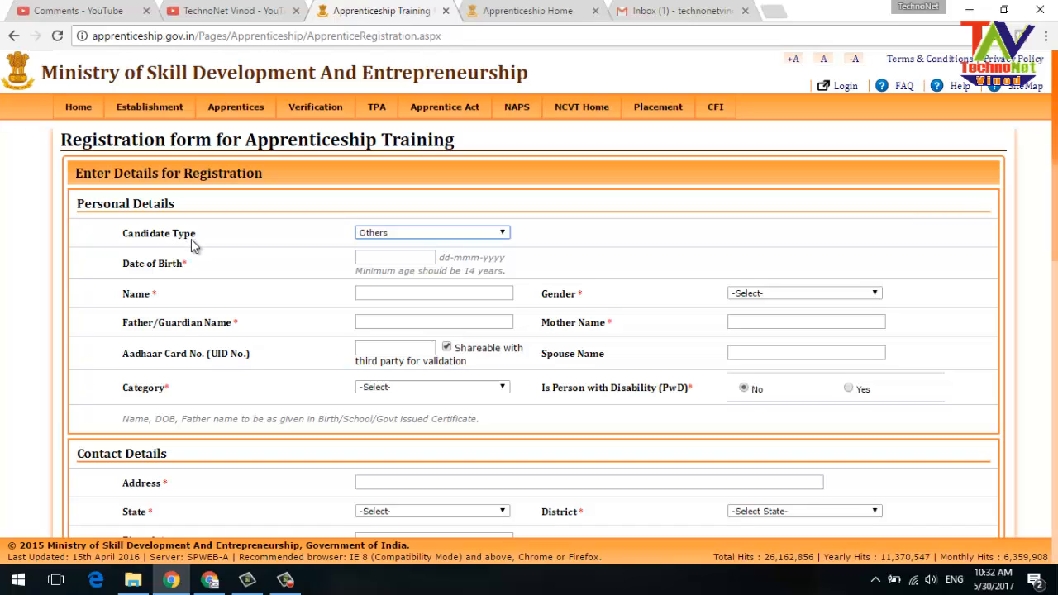
# Set the candidate type to ITI Passed and pick the candidate's date of birth
pyautogui.click(505, 234)
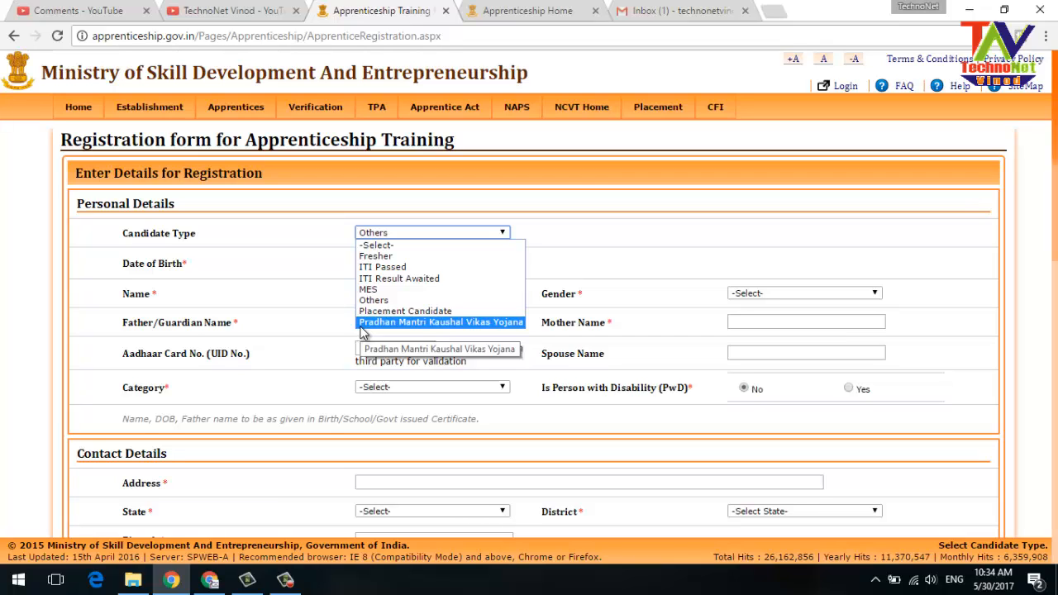
pyautogui.click(364, 267)
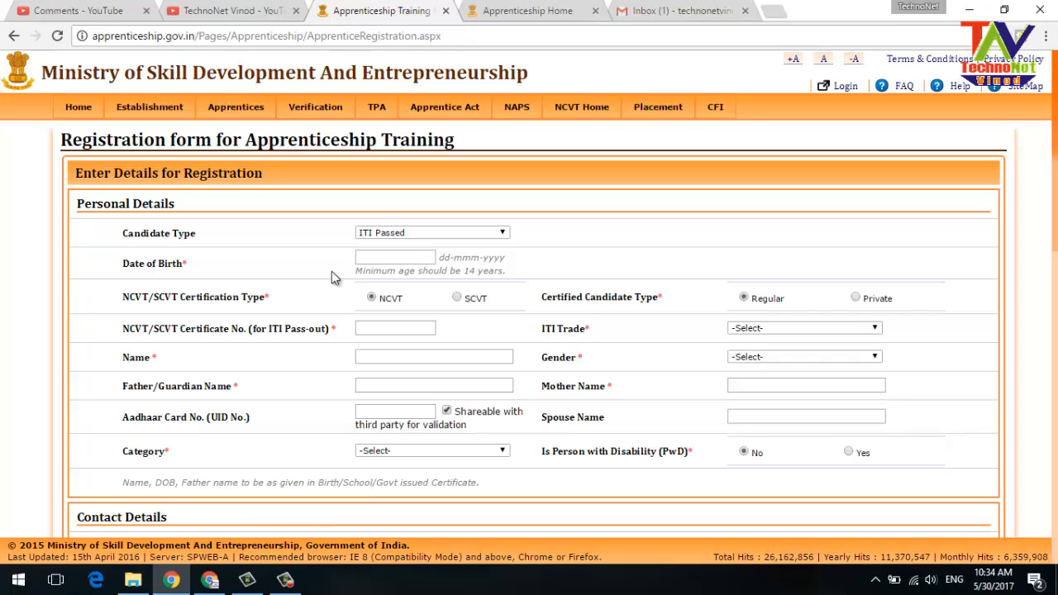
pyautogui.click(365, 257)
pyautogui.click(365, 258)
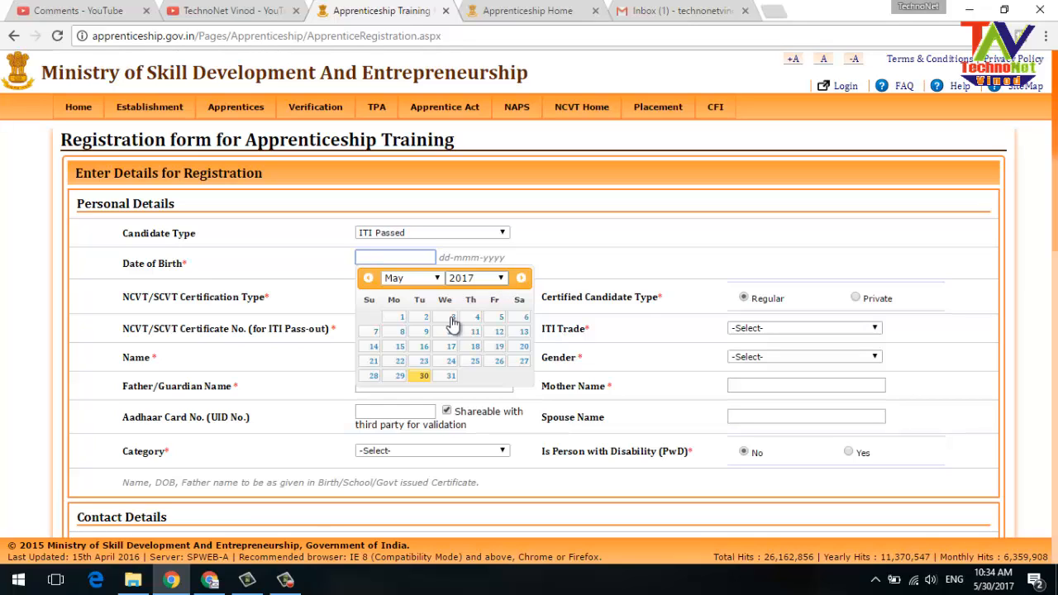
pyautogui.click(289, 586)
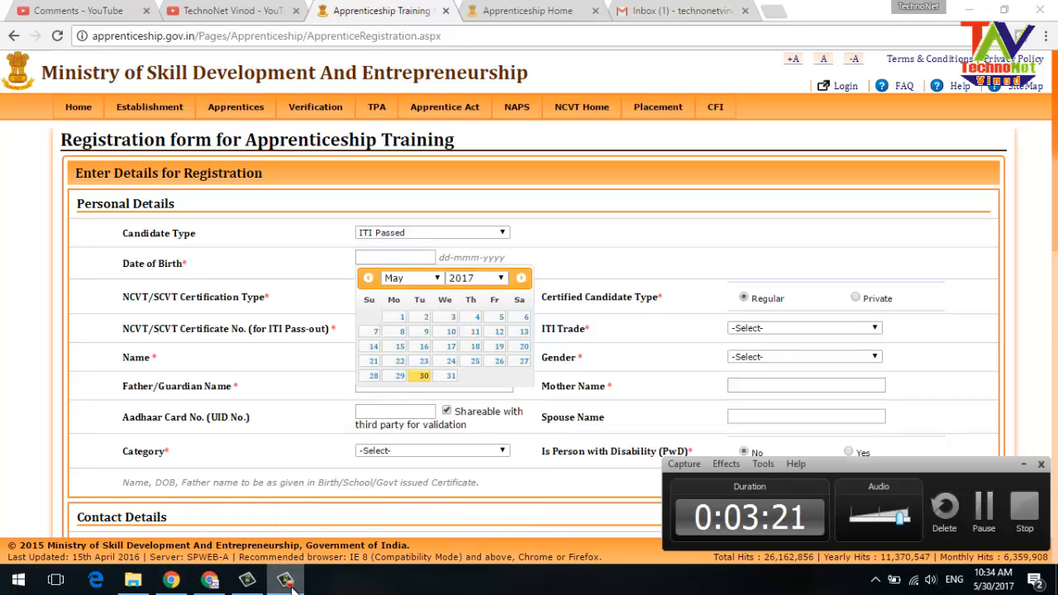
pyautogui.click(986, 506)
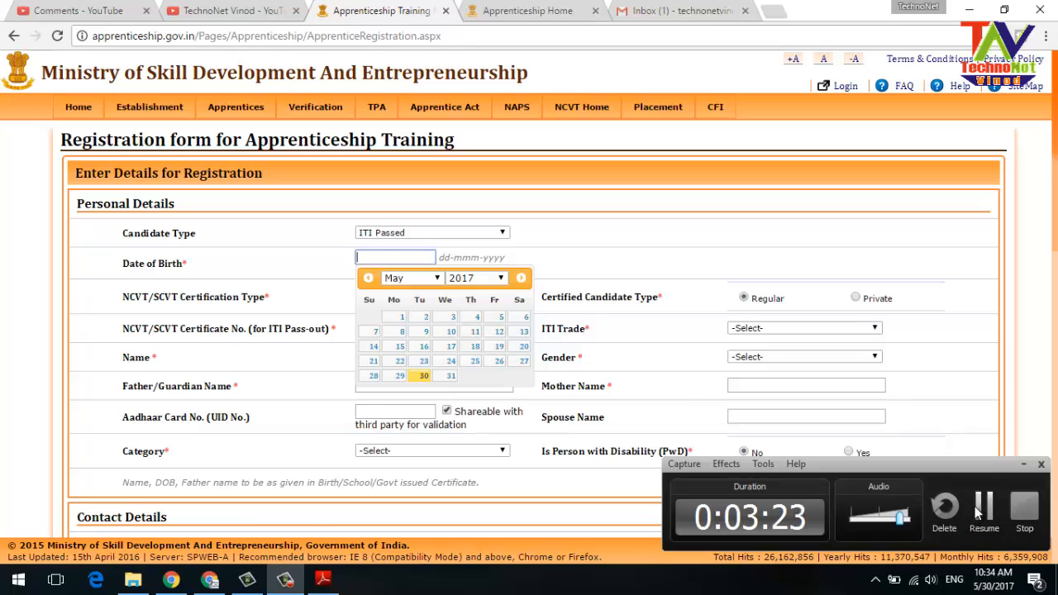
pyautogui.click(501, 278)
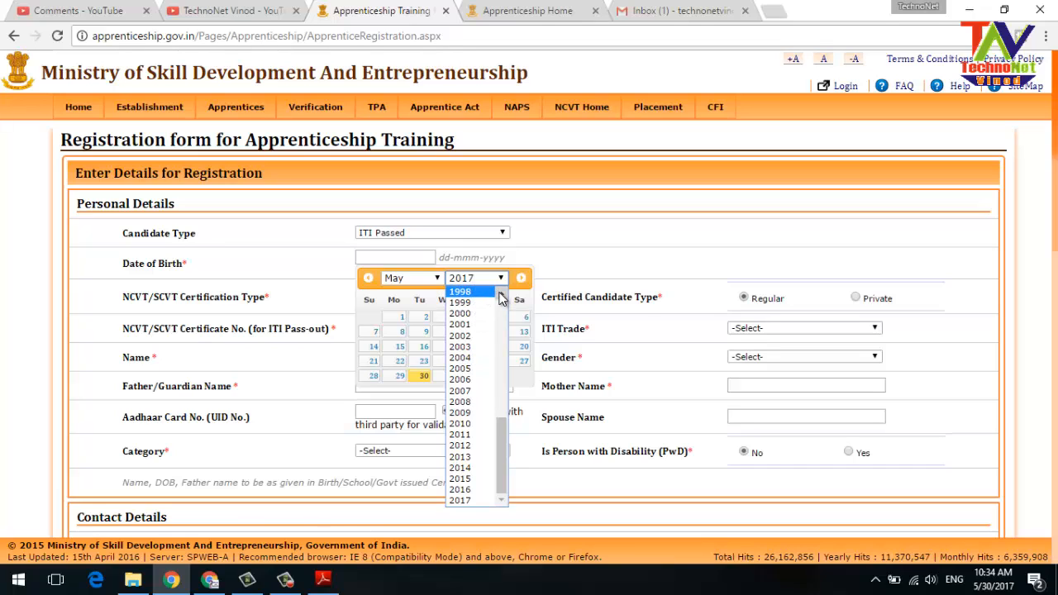
pyautogui.scroll(2, 486, 308)
pyautogui.click(473, 315)
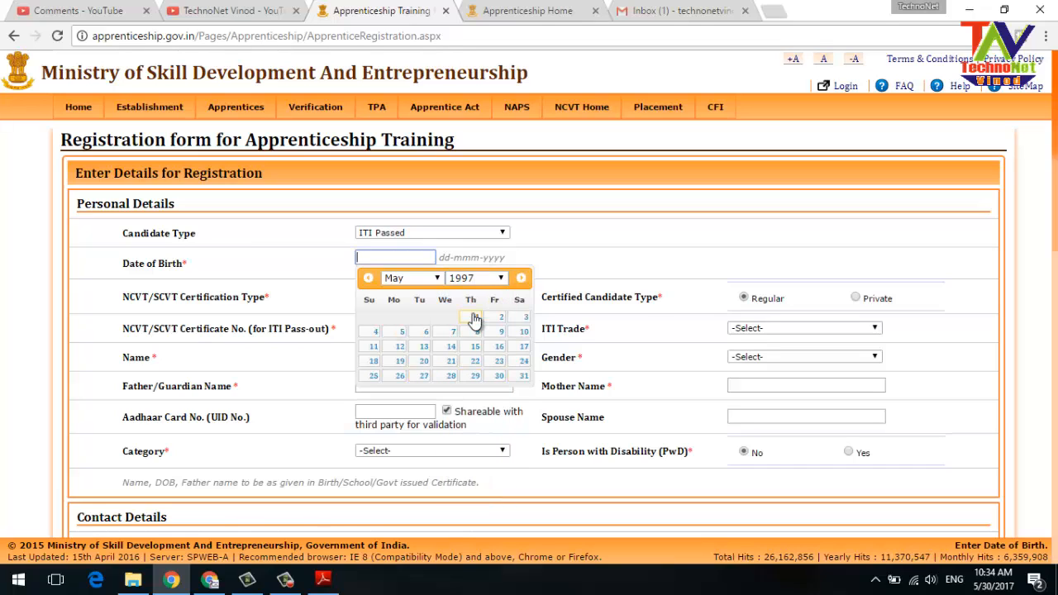
pyautogui.click(436, 280)
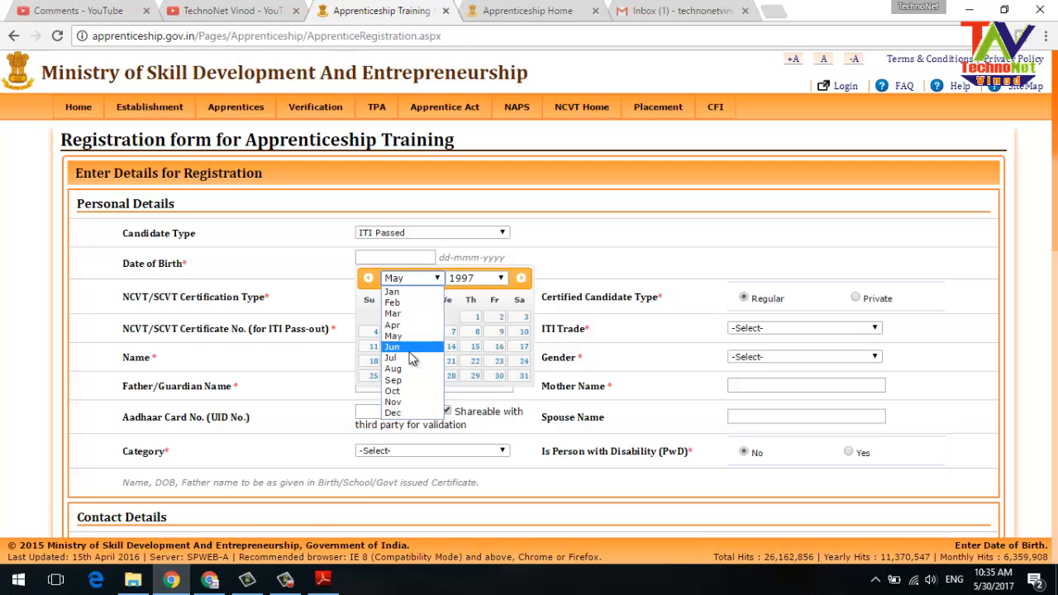
pyautogui.click(405, 369)
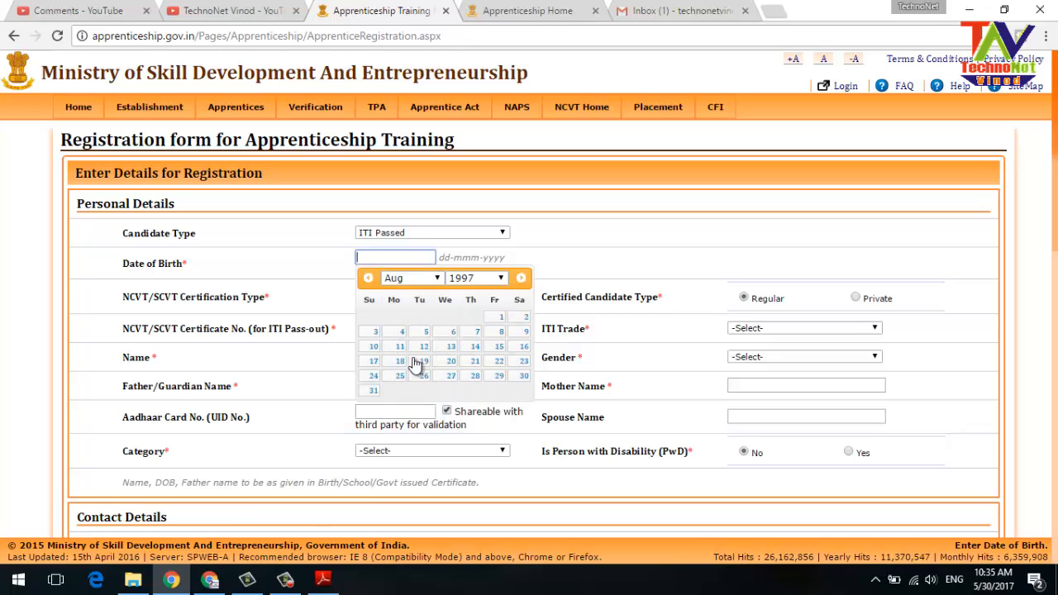
pyautogui.click(369, 334)
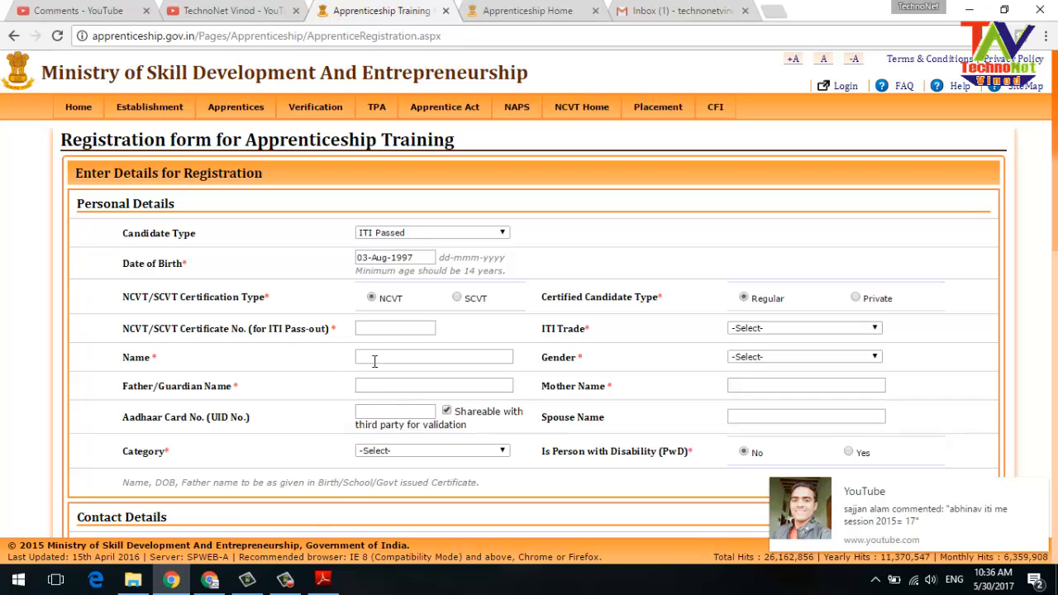
# Enter the candidate's NCVT certificate number to load the trainee's registered details
pyautogui.click(369, 332)
pyautogui.hotkey('ctrl', 'v')
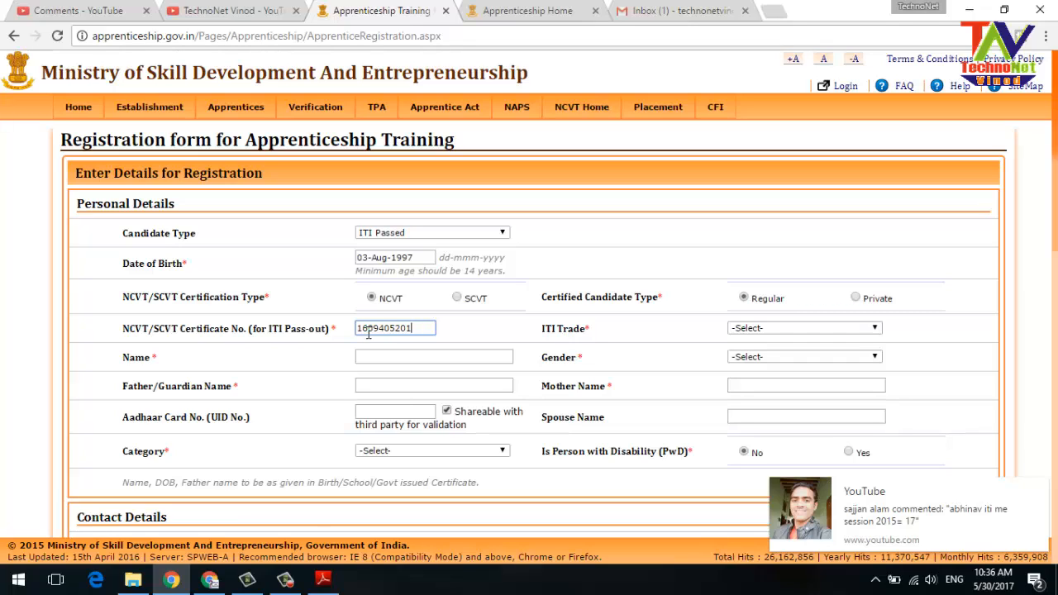
pyautogui.press('Tab')
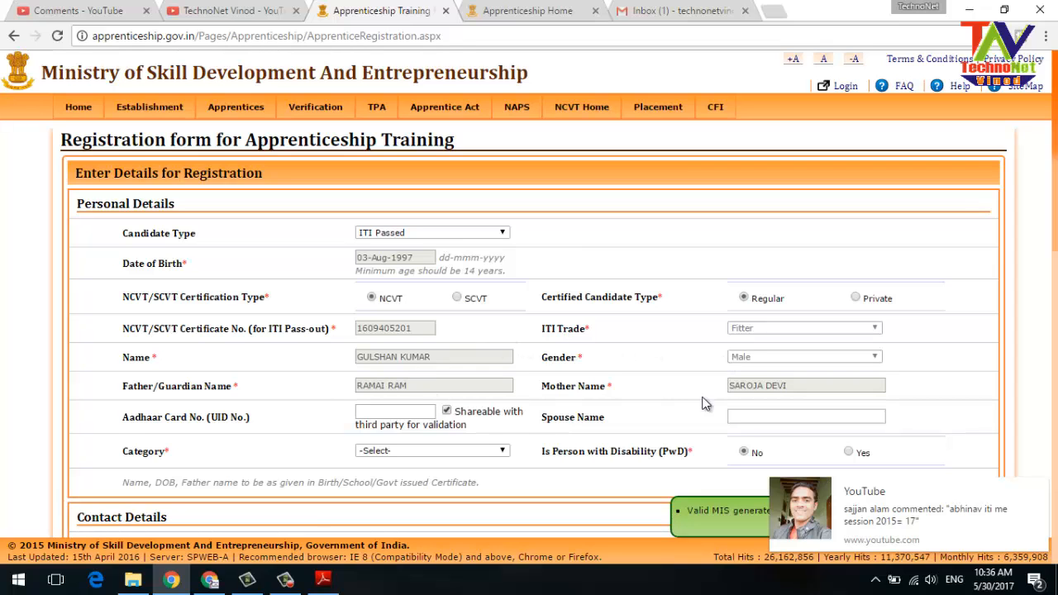
pyautogui.scroll(-3, 697, 388)
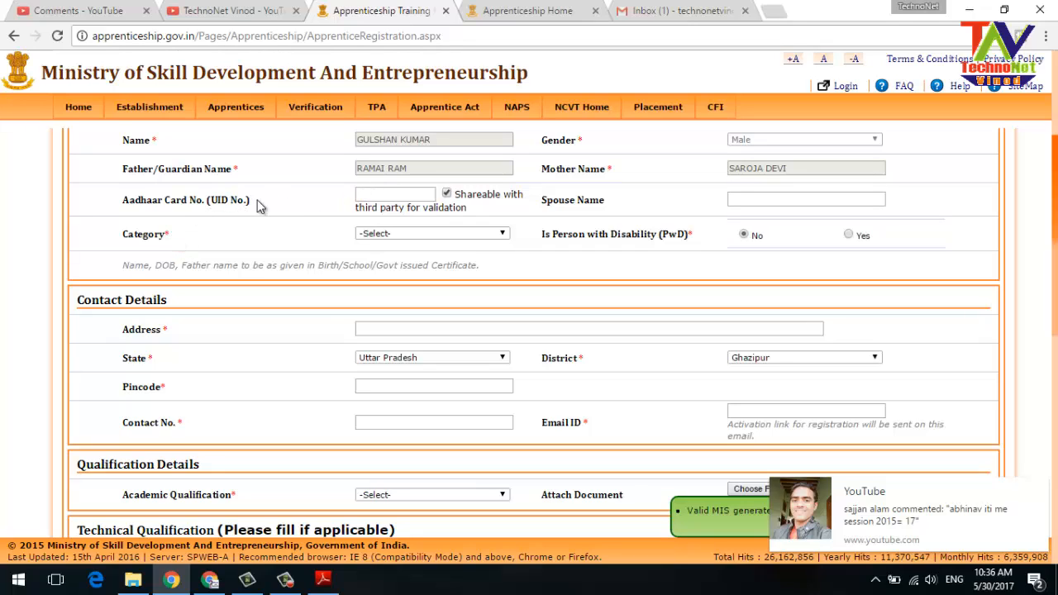
pyautogui.click(390, 199)
pyautogui.click(402, 235)
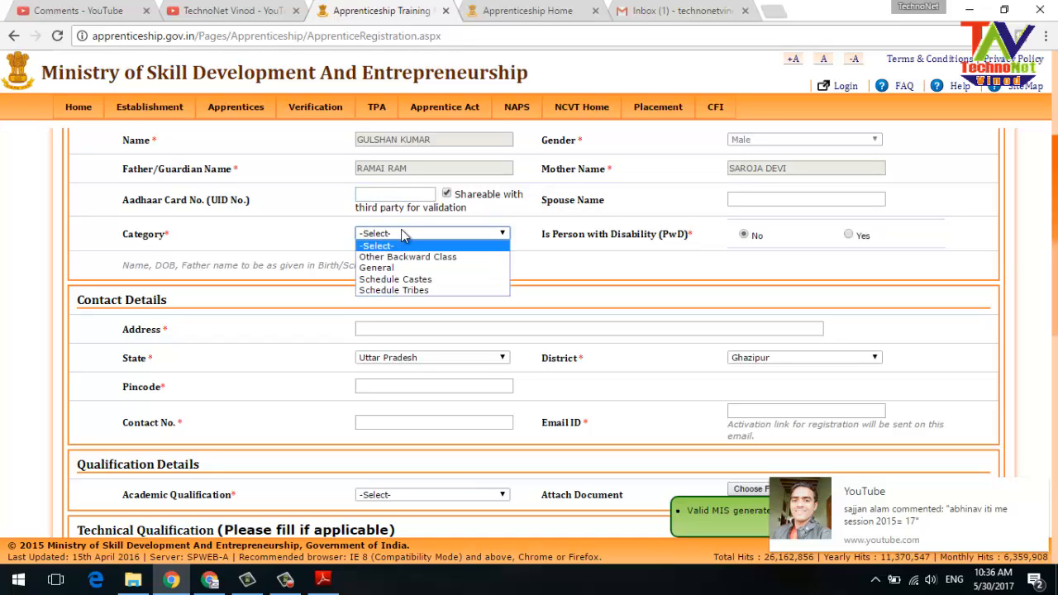
pyautogui.click(259, 303)
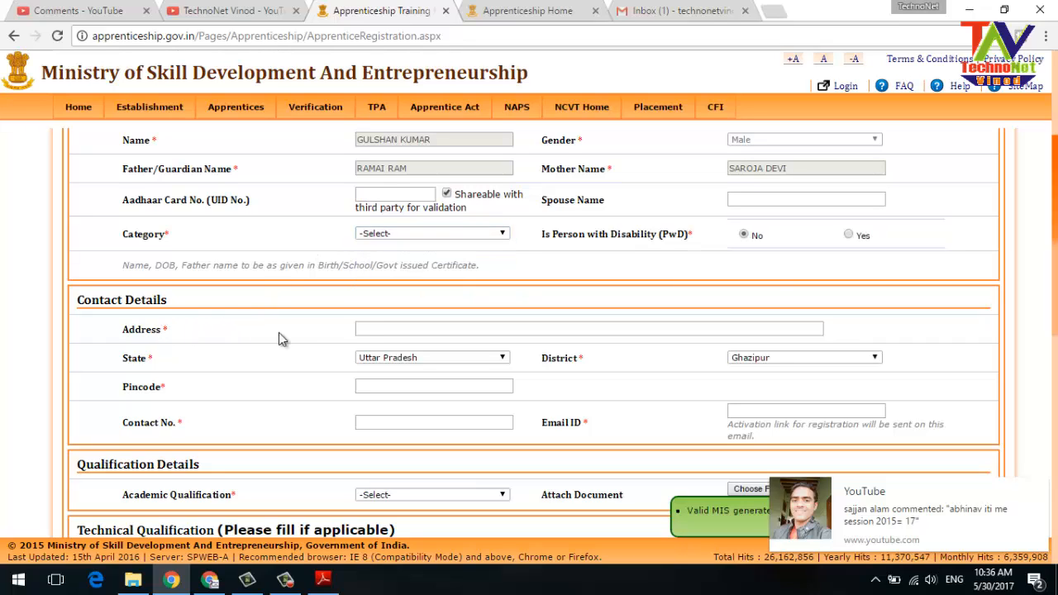
# Fill in the candidate's village and post office as the address in Contact Details
pyautogui.click(379, 330)
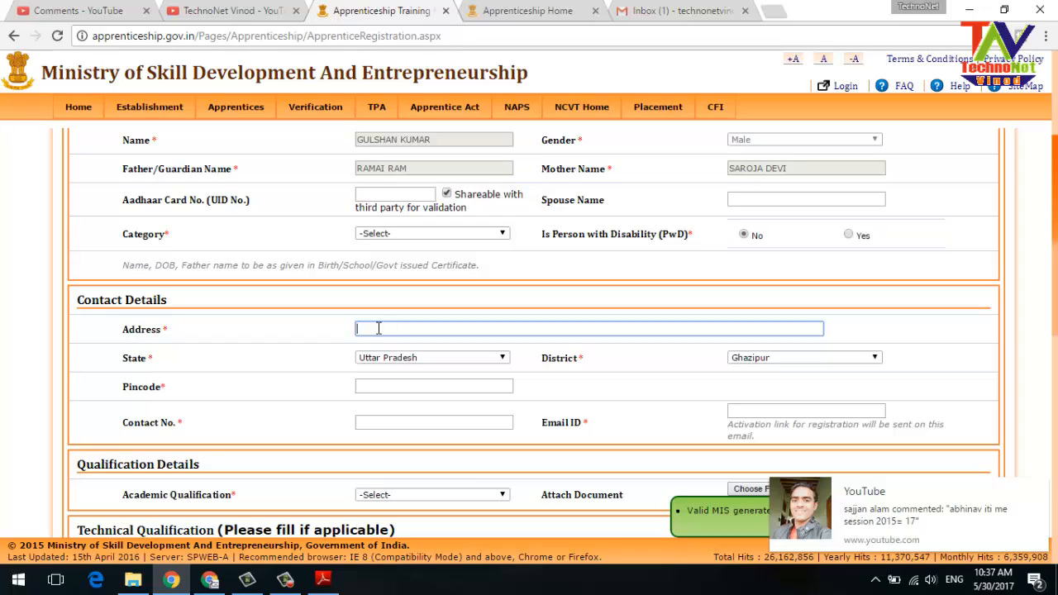
pyautogui.write('vill')
pyautogui.write(' -')
pyautogui.write('a')
pyautogui.write('bc.')
pyautogui.write(' pos')
pyautogui.write('t')
pyautogui.write('- ')
pyautogui.write('abc')
pyautogui.write(',')
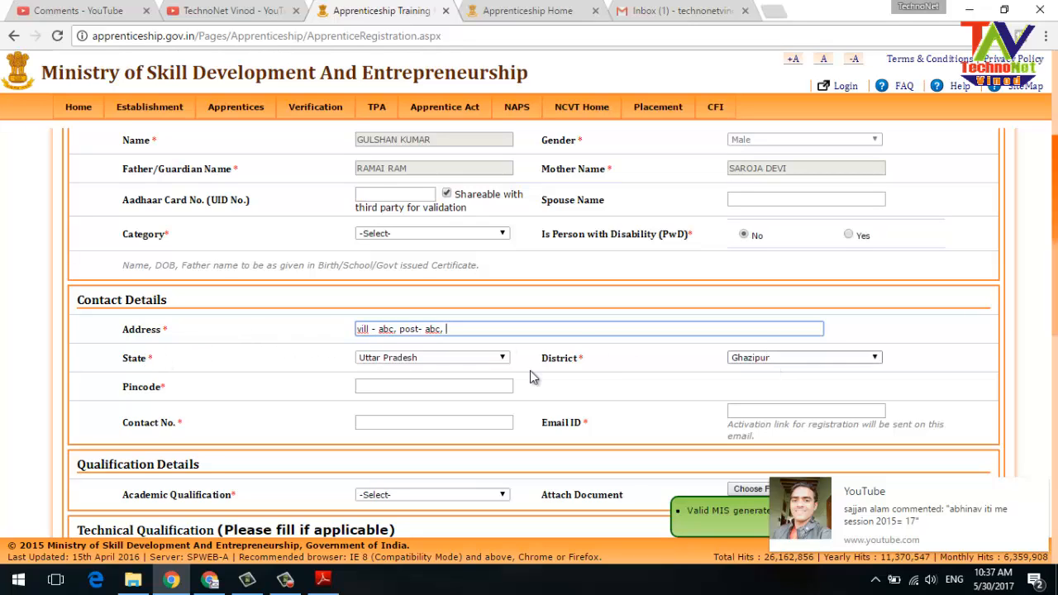
# Enter the candidate's postal pincode and contact number in Contact Details, leaving the email ID empty
pyautogui.click(370, 383)
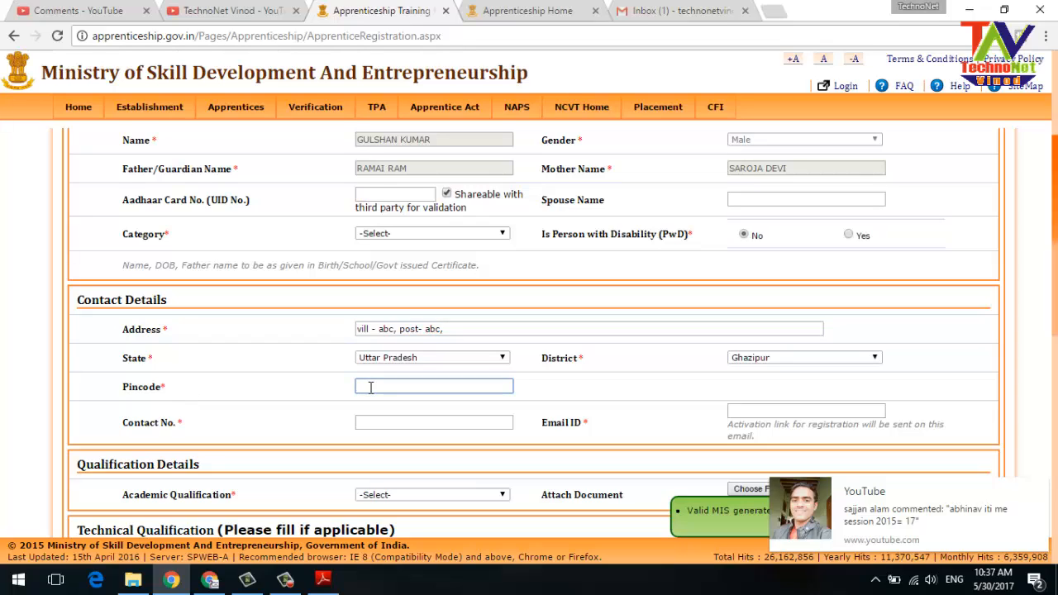
pyautogui.write('233001')
pyautogui.press('Tab')
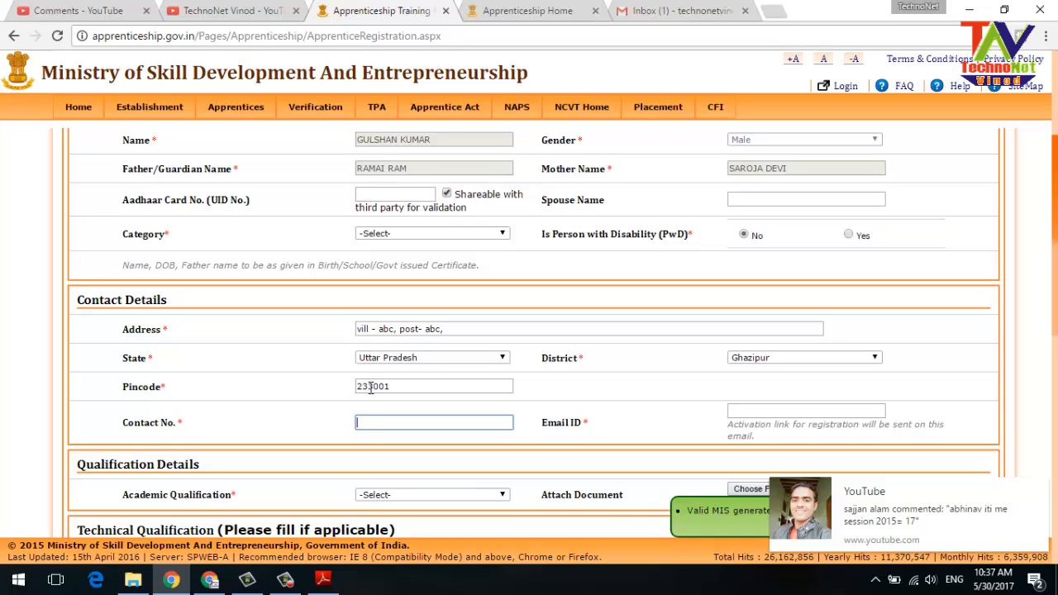
pyautogui.write('000000000')
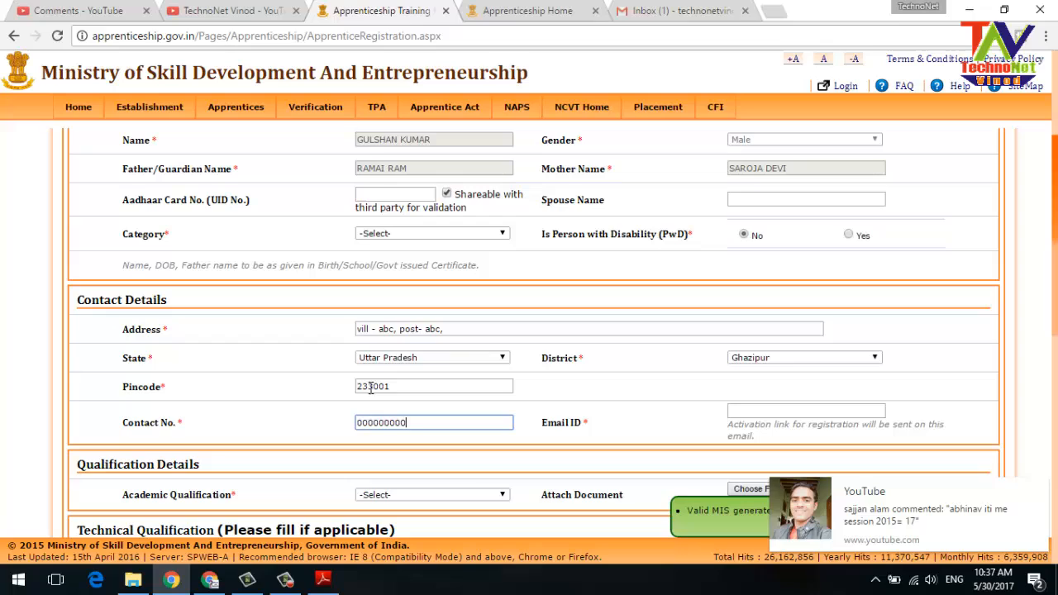
pyautogui.click(741, 410)
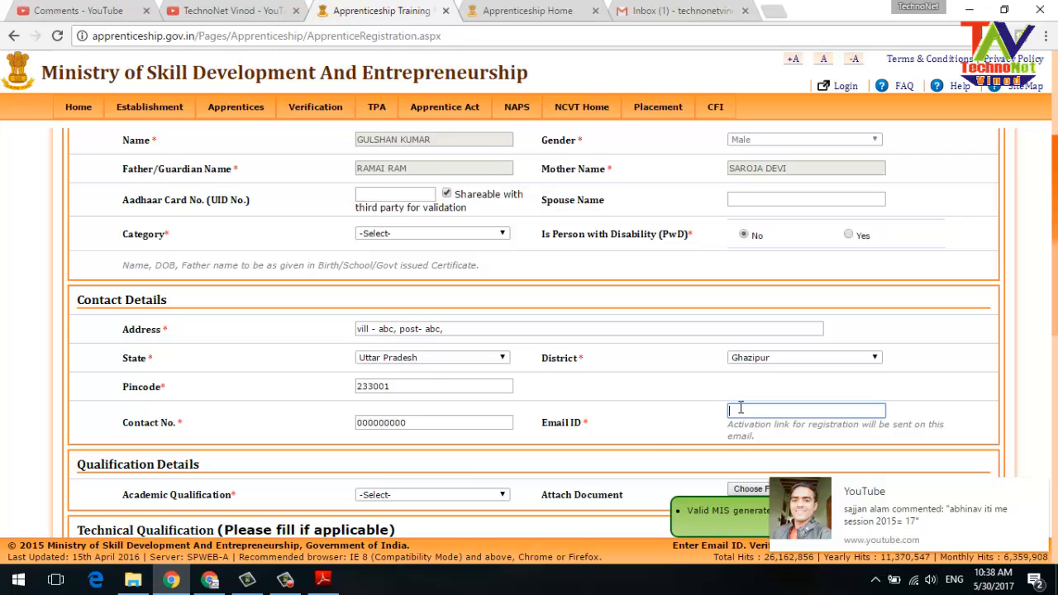
pyautogui.click(667, 439)
# Set the academic qualification to 10th and browse for a supporting document without attaching a file
pyautogui.scroll(-3, 670, 443)
pyautogui.scroll(-3, 668, 444)
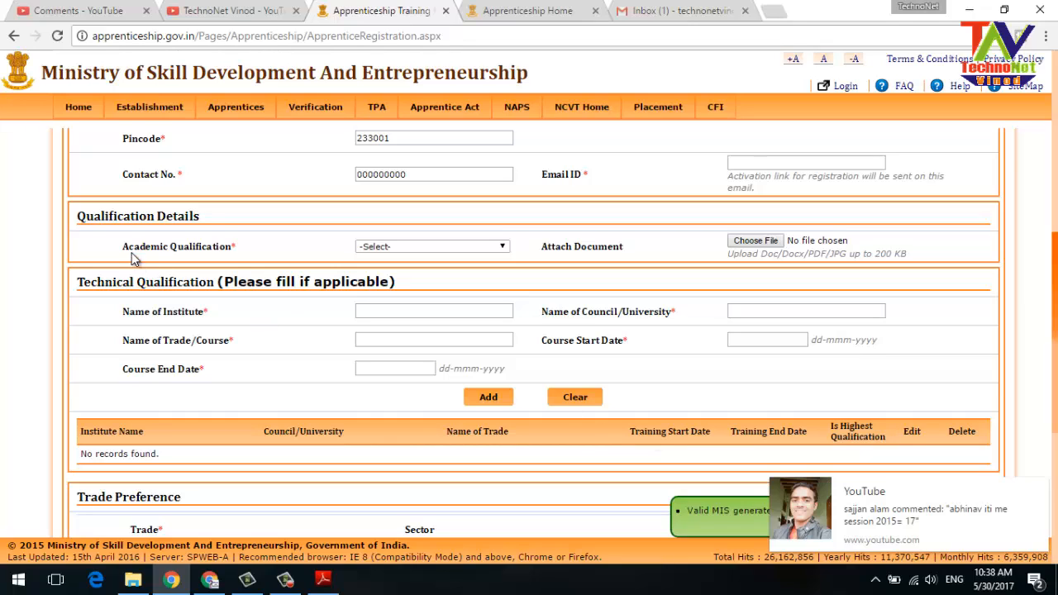
pyautogui.click(440, 248)
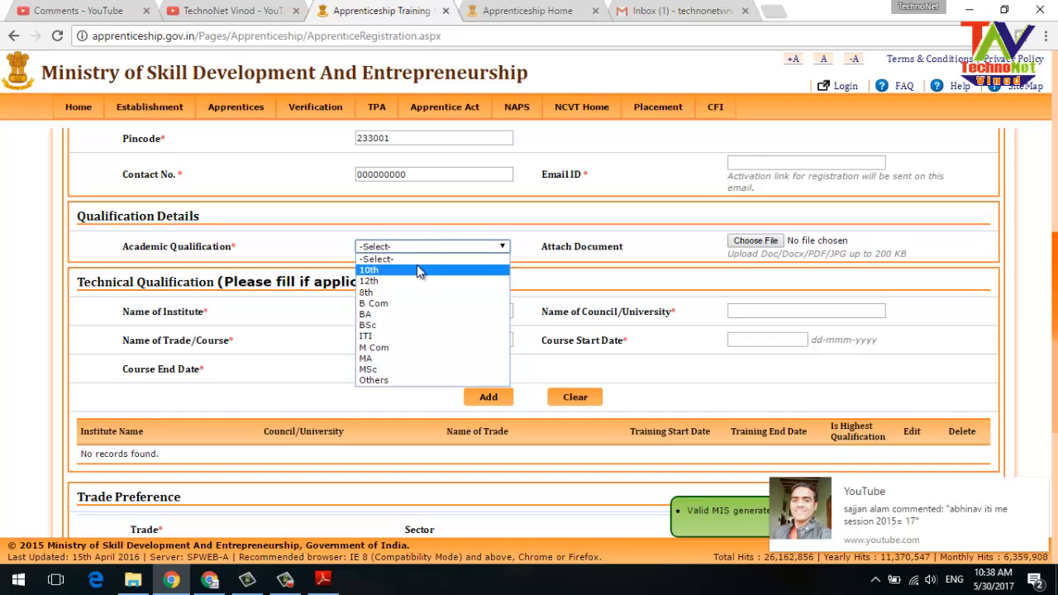
pyautogui.click(419, 271)
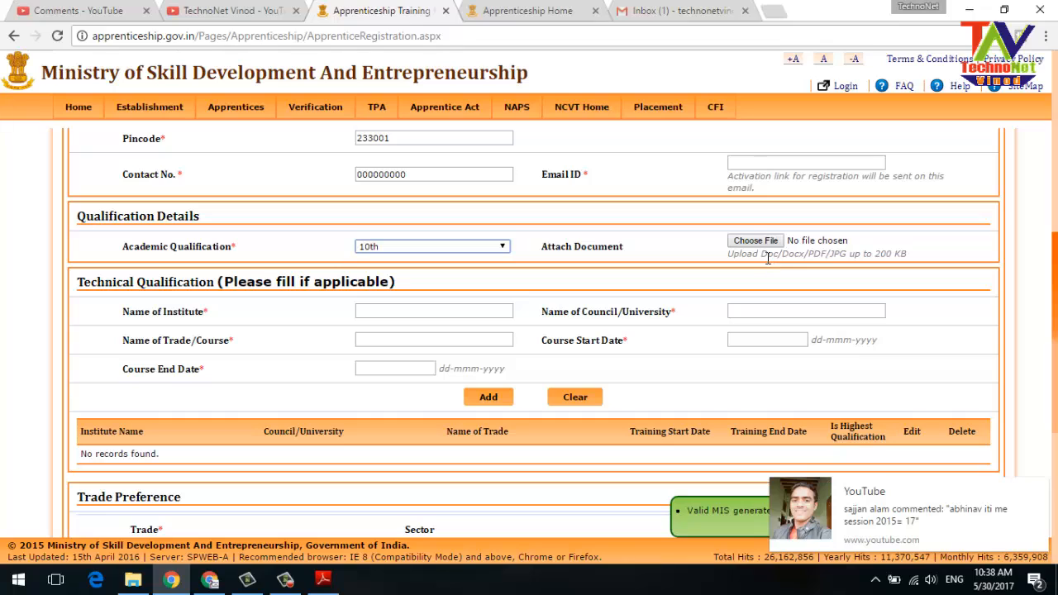
pyautogui.click(859, 248)
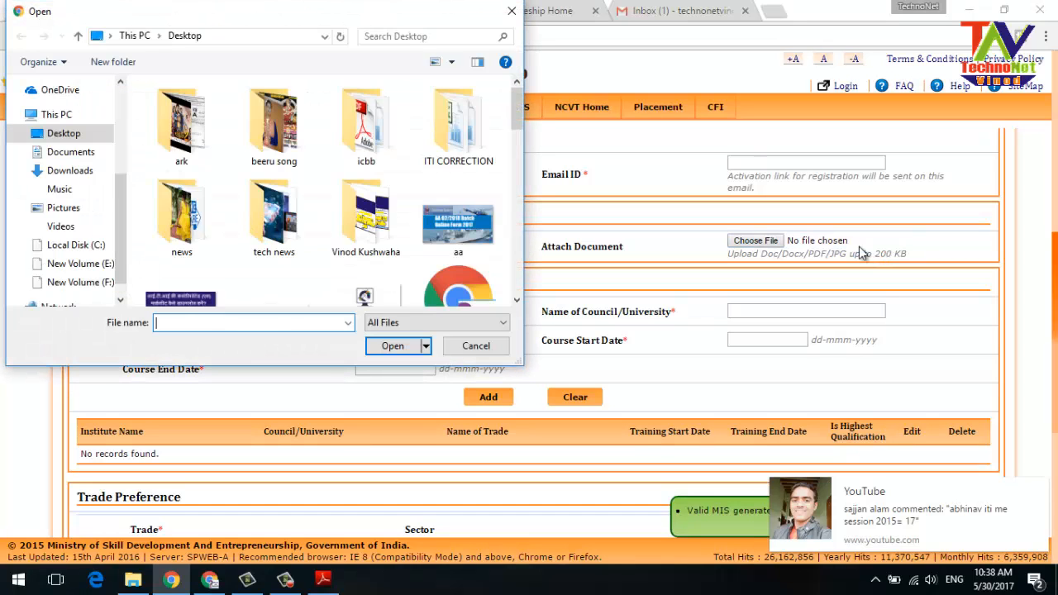
pyautogui.click(478, 348)
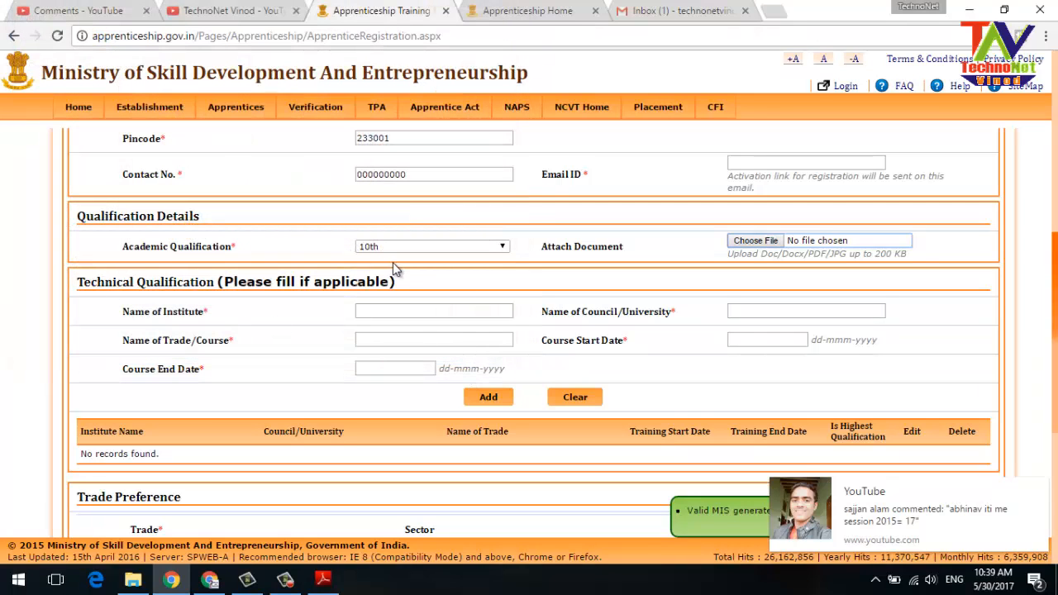
# Fill in the technical qualification with institute "abc private iti", council "ncvt" and trade "electrician"
pyautogui.click(150, 310)
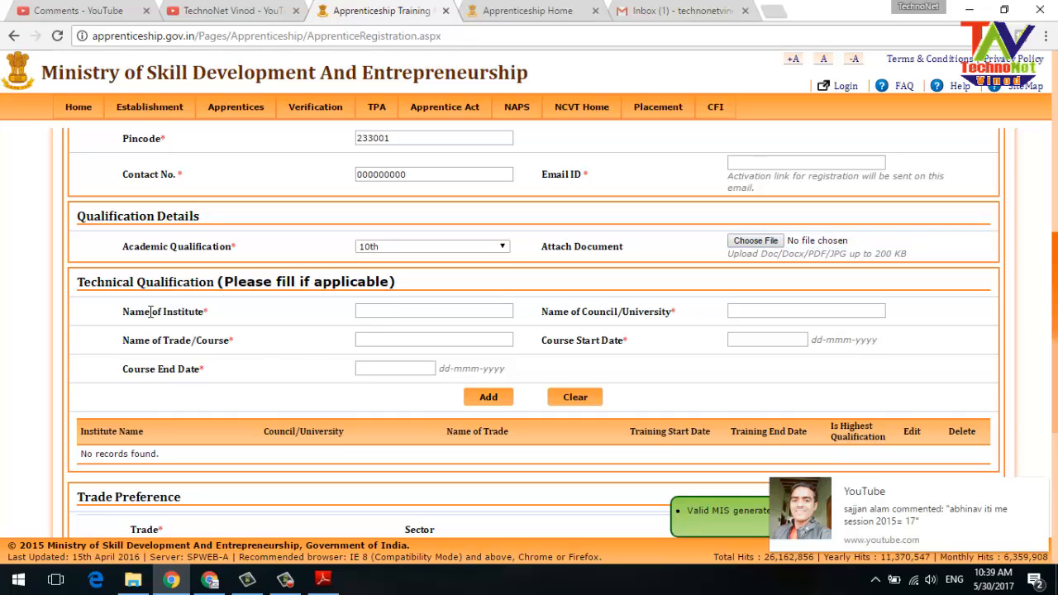
pyautogui.click(372, 308)
pyautogui.write('abs')
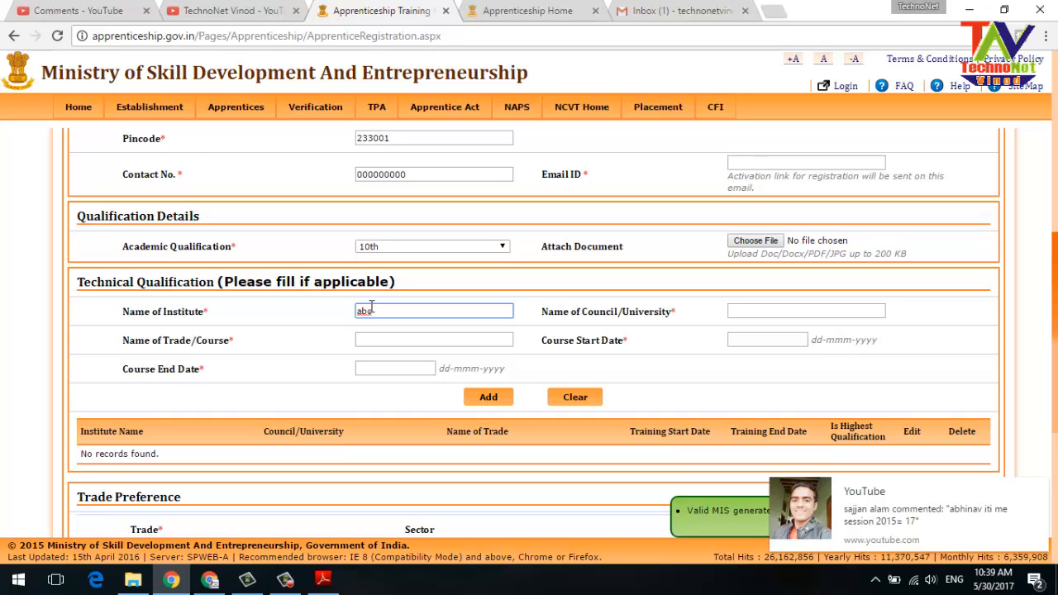
pyautogui.write('-pt')
pyautogui.write('rivate iti')
pyautogui.click(757, 308)
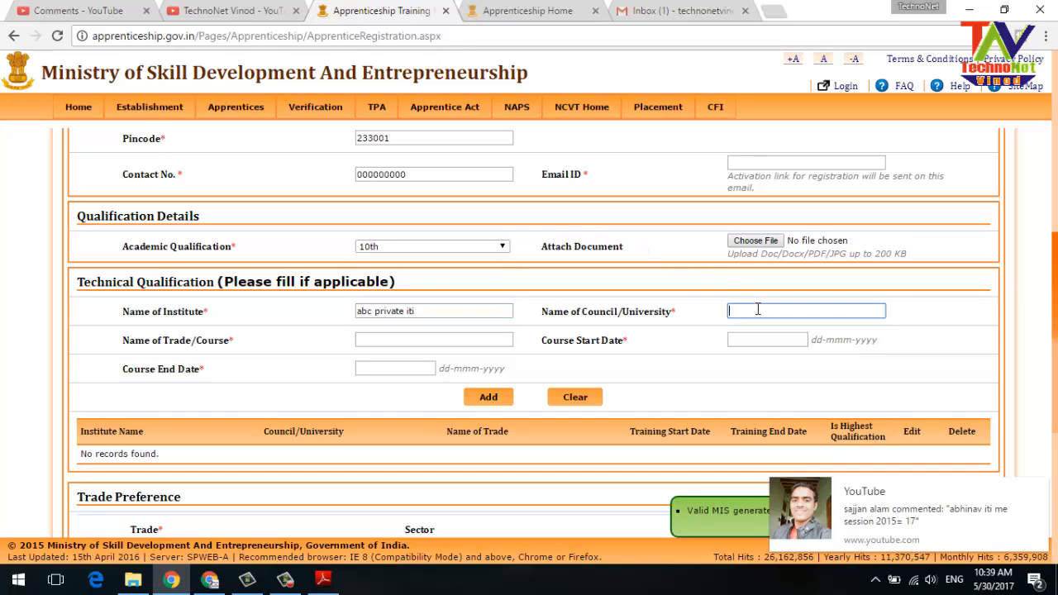
pyautogui.write('ncvt')
pyautogui.click(374, 343)
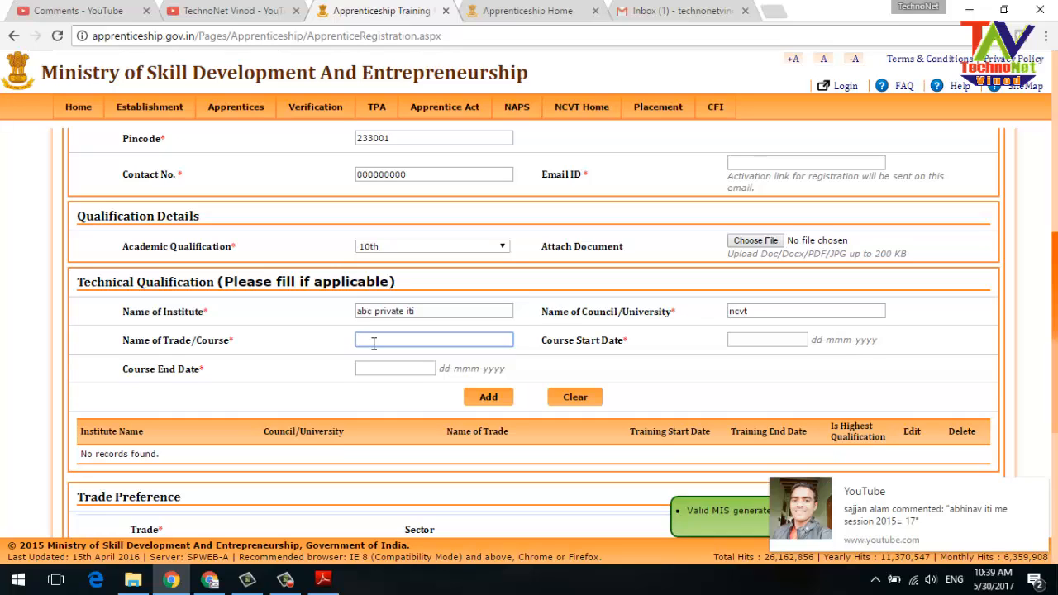
pyautogui.write('electrician')
# Set the technical qualification's course start date to 06-Aug-2014
pyautogui.press('Tab')
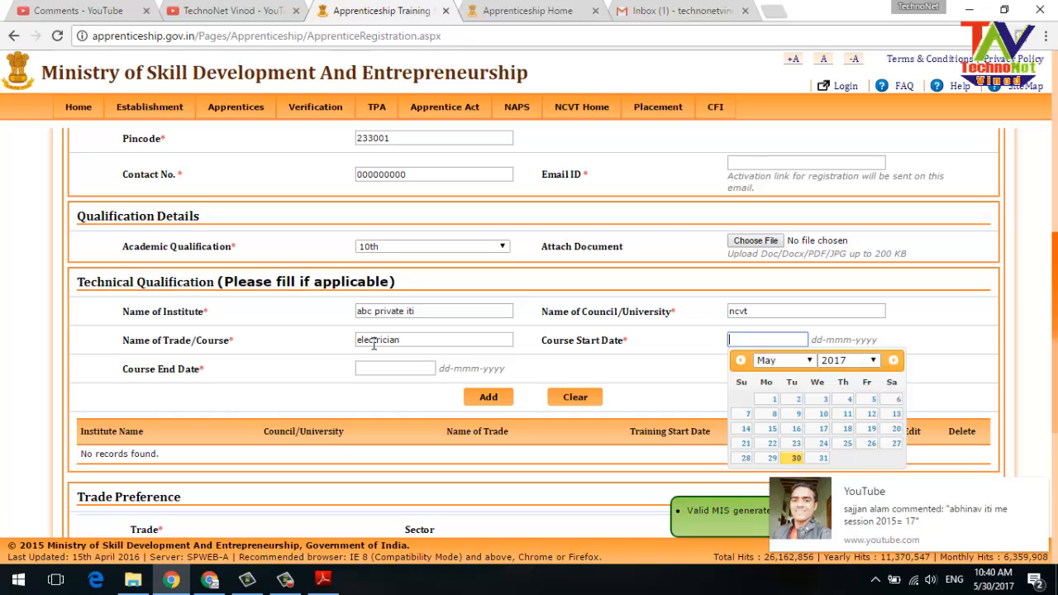
pyautogui.click(874, 361)
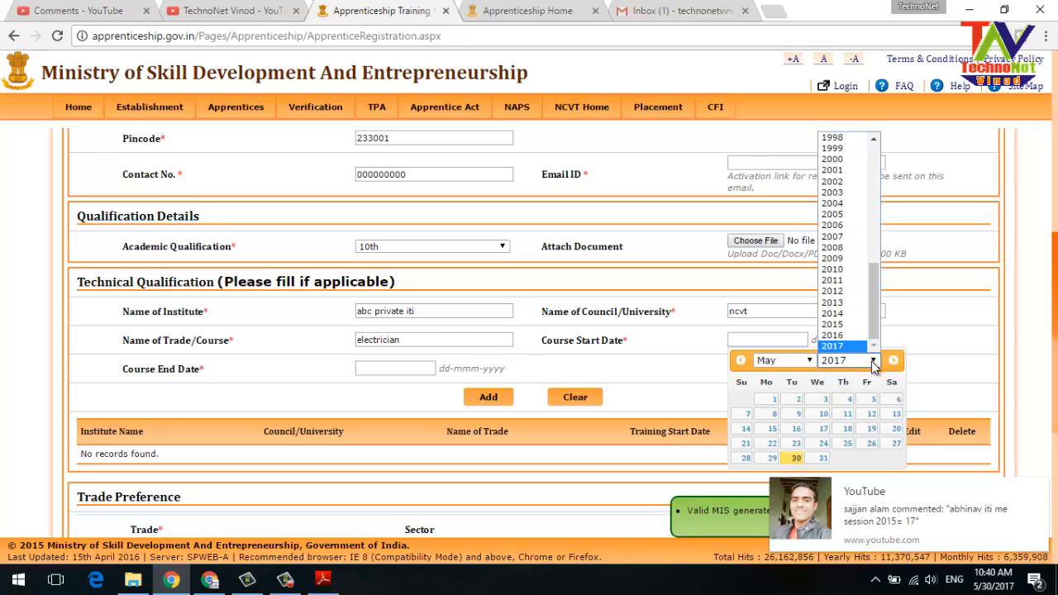
pyautogui.click(839, 310)
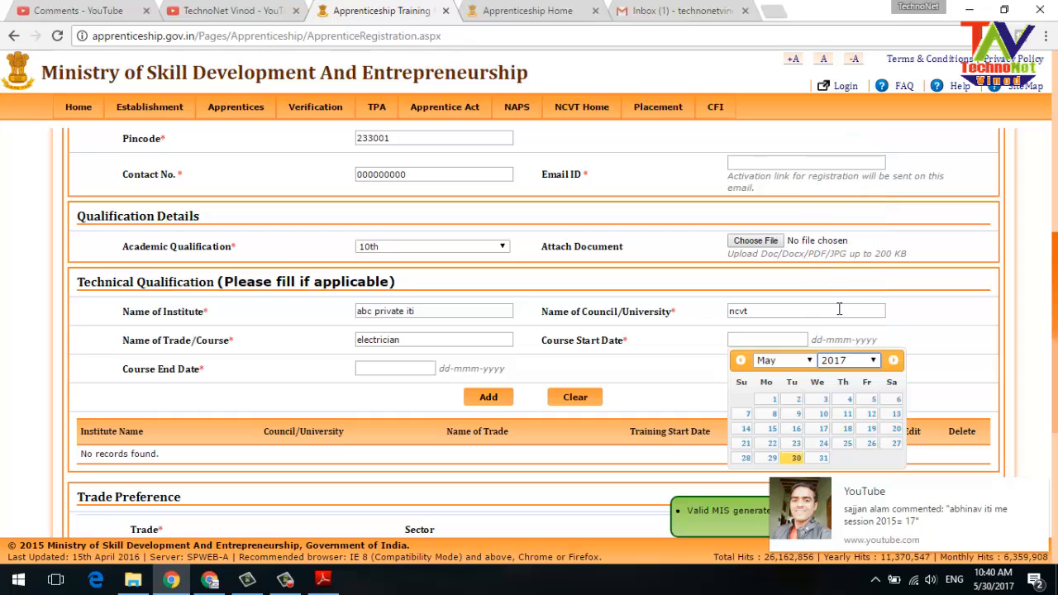
pyautogui.click(812, 361)
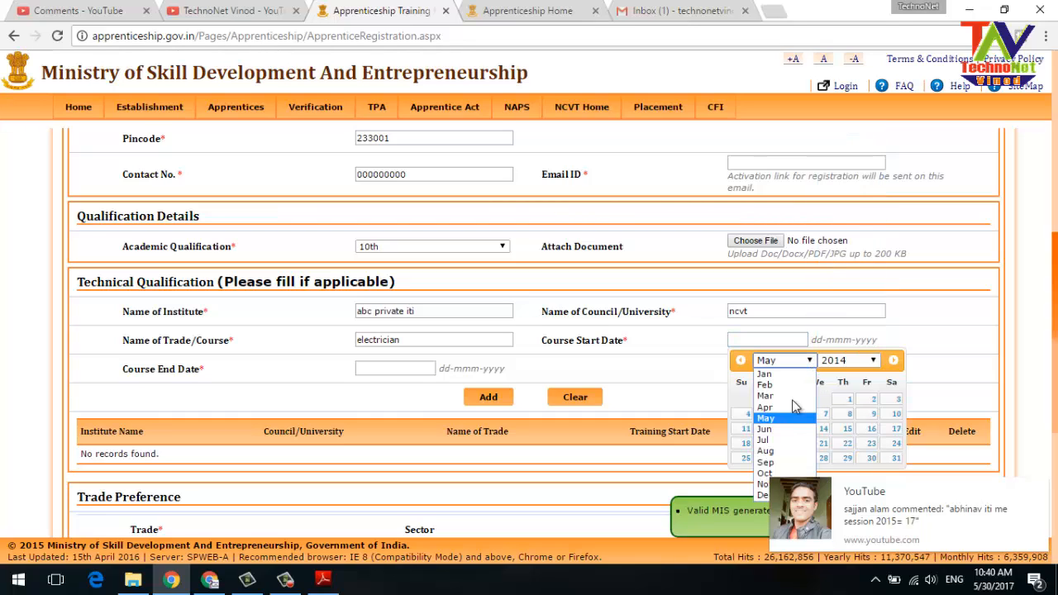
pyautogui.click(774, 452)
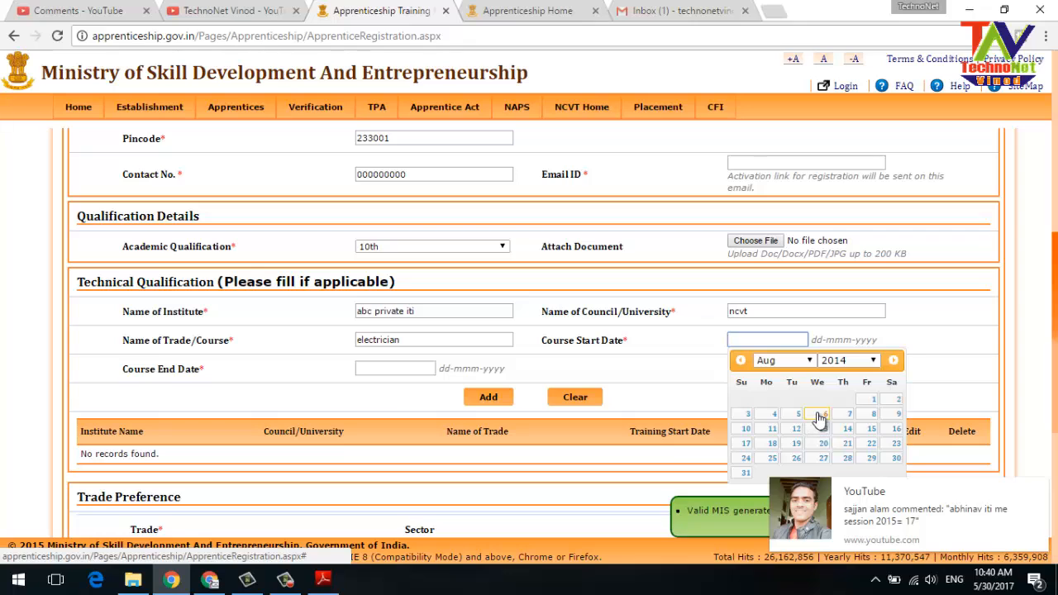
pyautogui.click(817, 421)
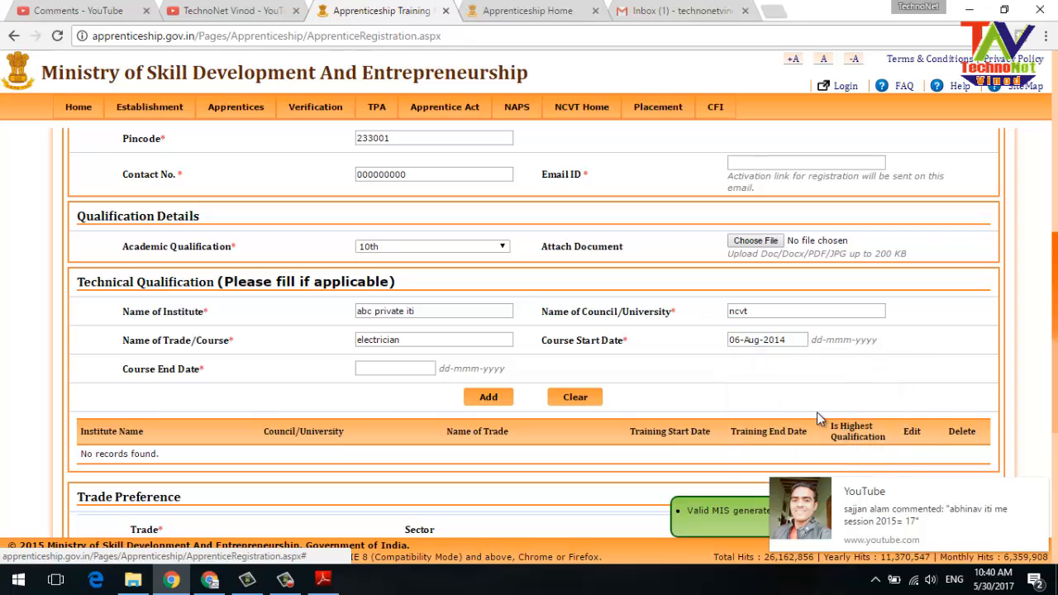
# Set the technical qualification's course end date to 31-Jul-2016
pyautogui.click(417, 368)
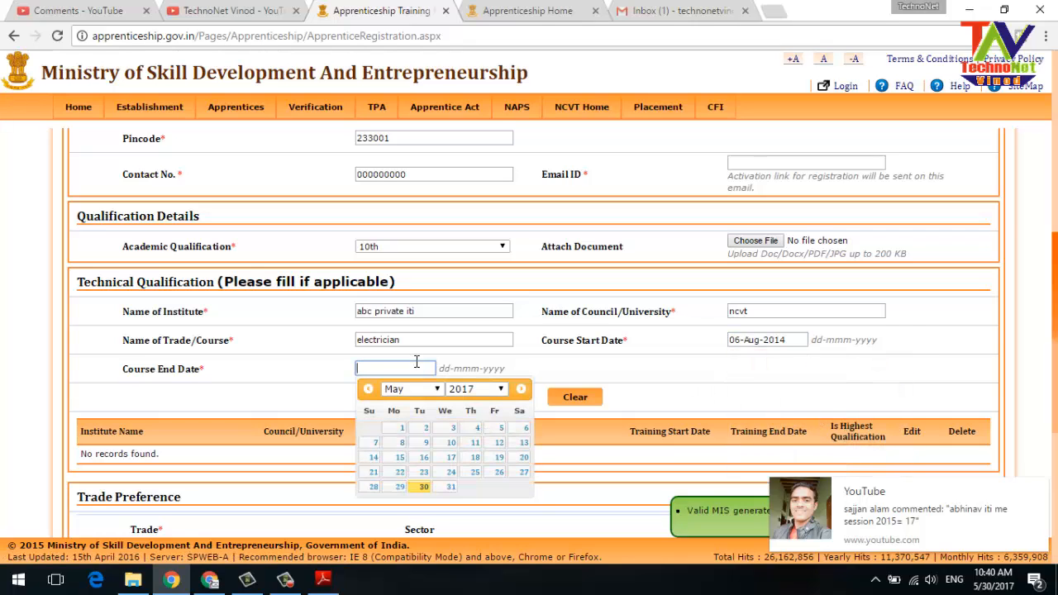
pyautogui.click(487, 390)
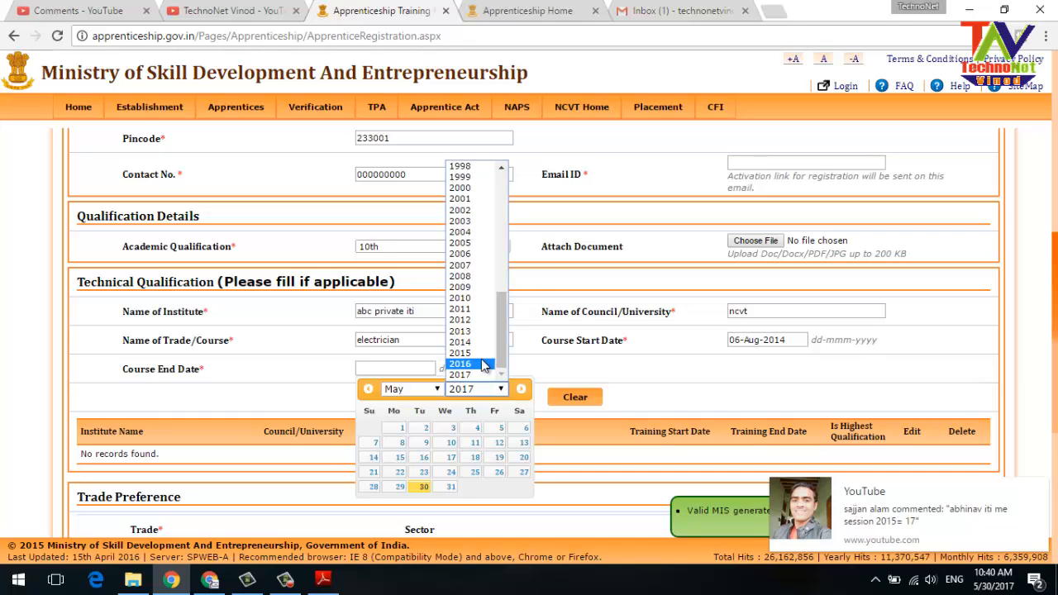
pyautogui.click(484, 364)
pyautogui.click(426, 388)
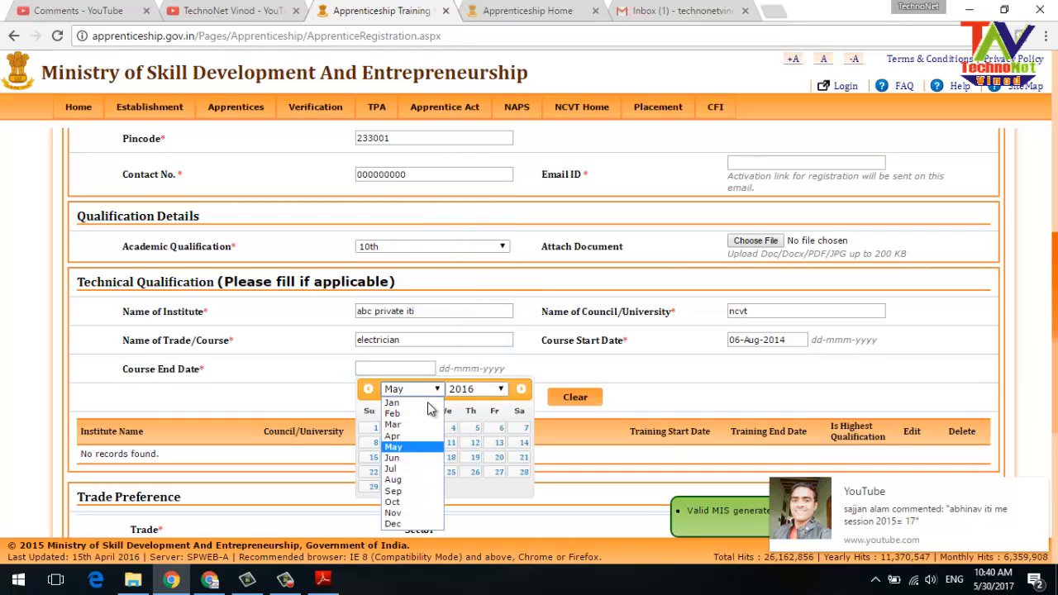
pyautogui.click(410, 469)
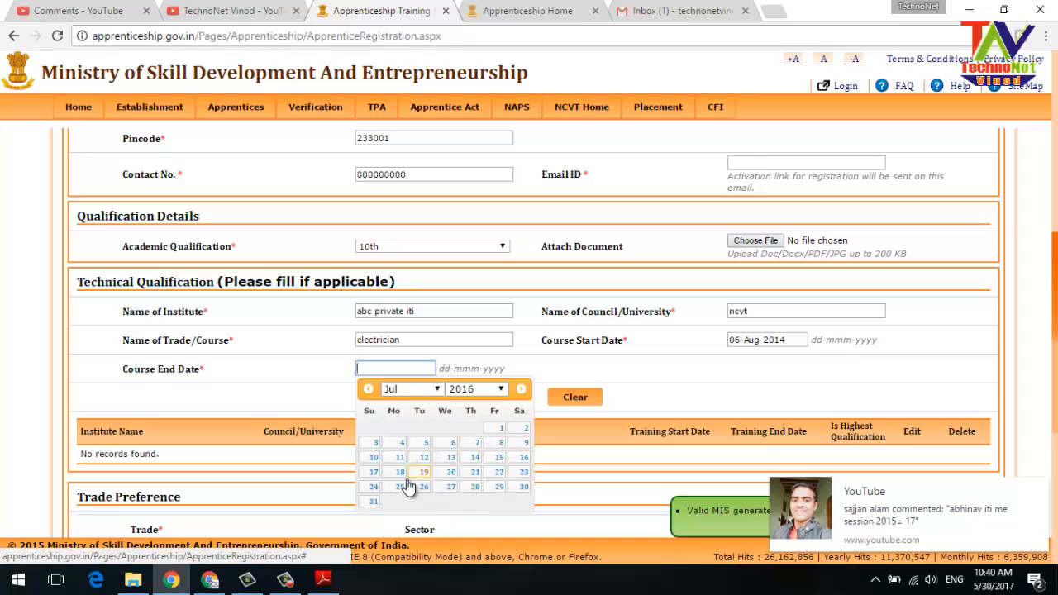
pyautogui.click(374, 501)
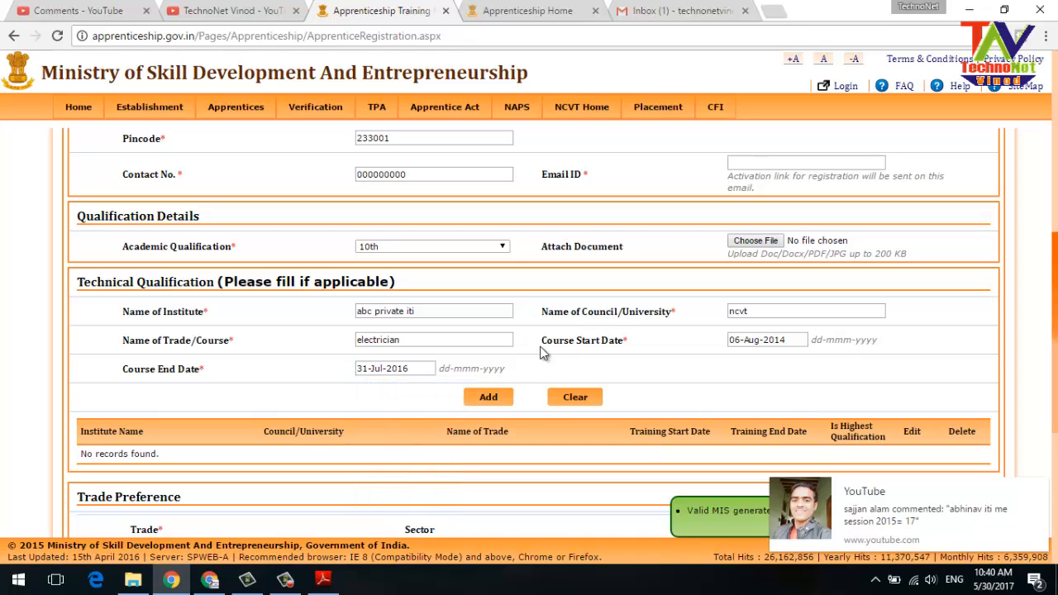
# Add the technical qualification to the records and mark it as the highest qualification
pyautogui.click(480, 400)
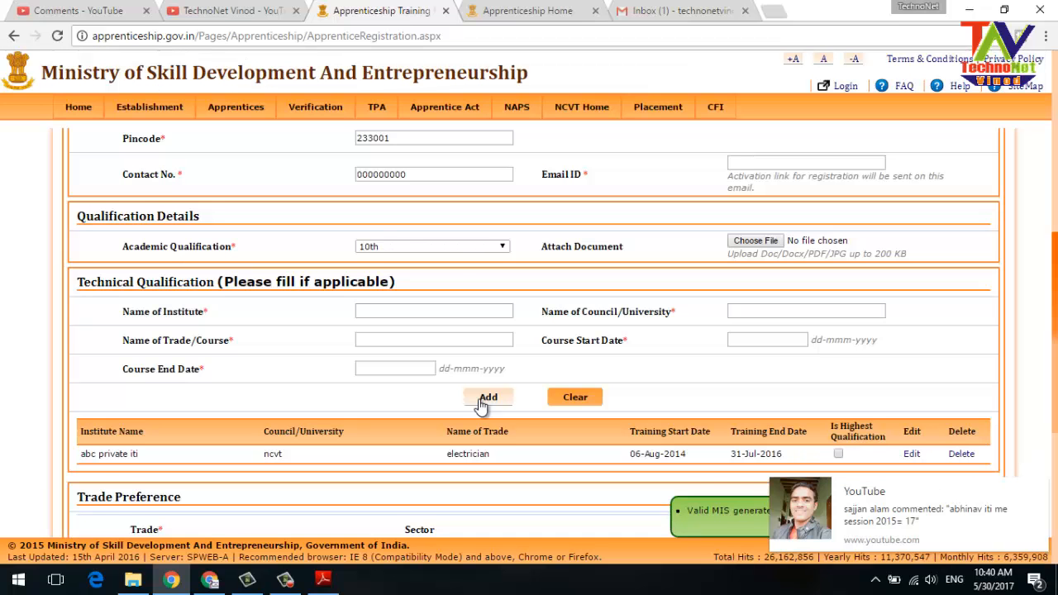
pyautogui.scroll(-3, 480, 402)
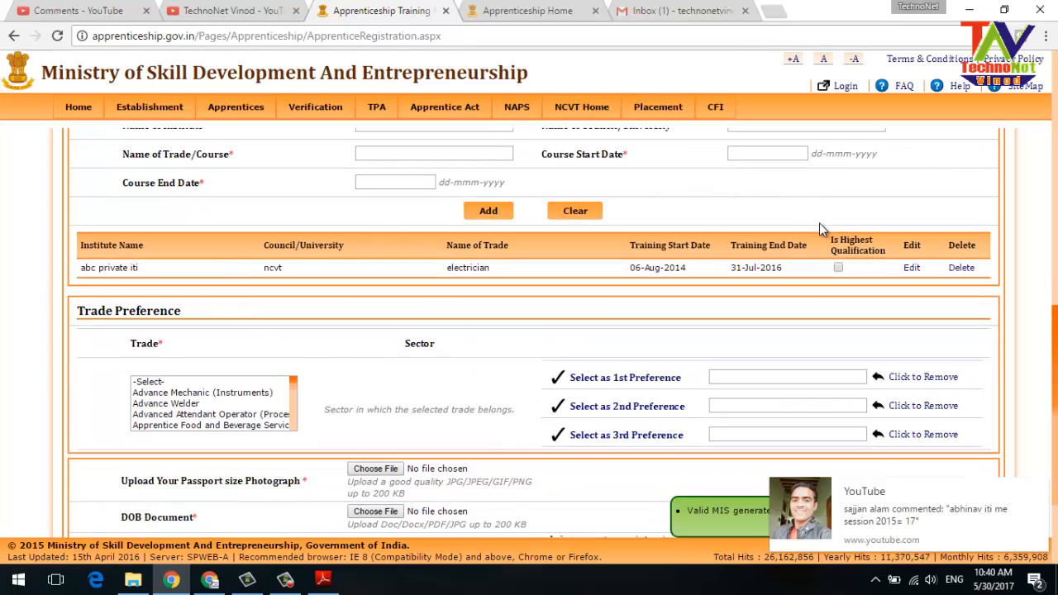
pyautogui.click(838, 268)
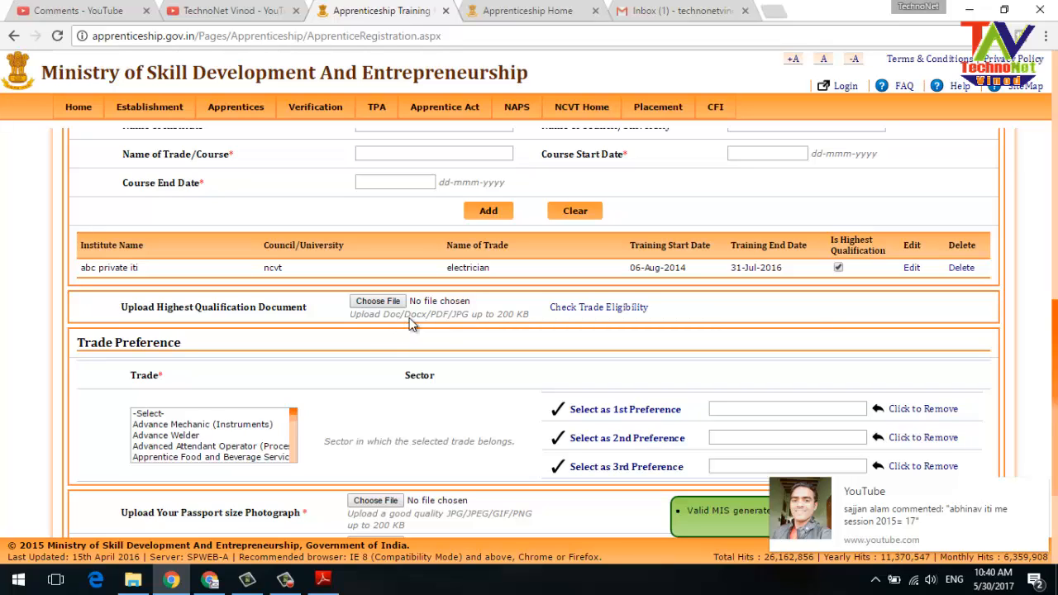
# Find Electrician among the trades and set it as the first trade preference
pyautogui.click(153, 426)
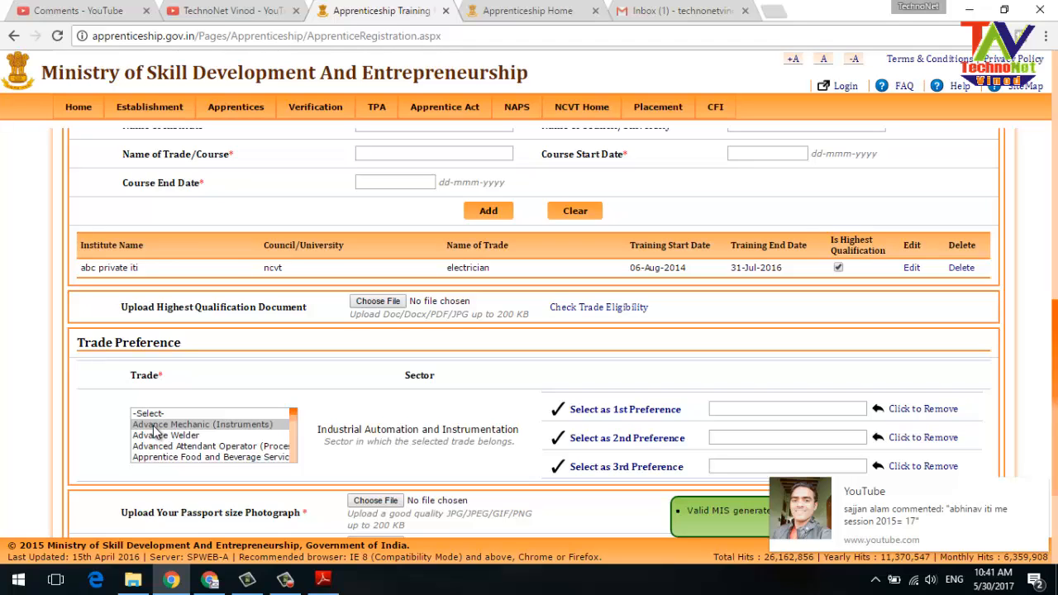
pyautogui.scroll(-1, 155, 430)
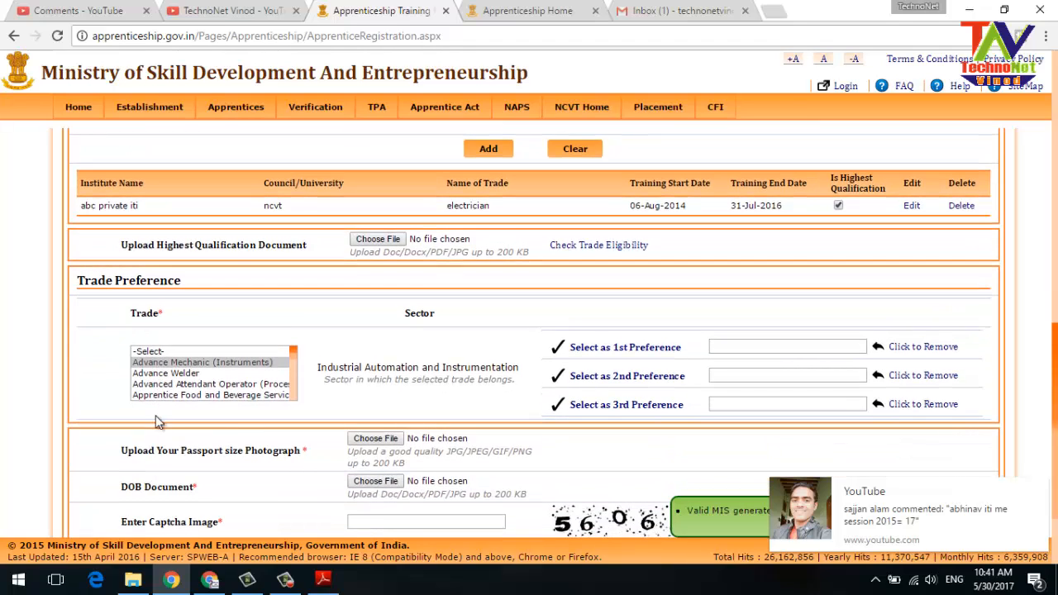
pyautogui.click(166, 395)
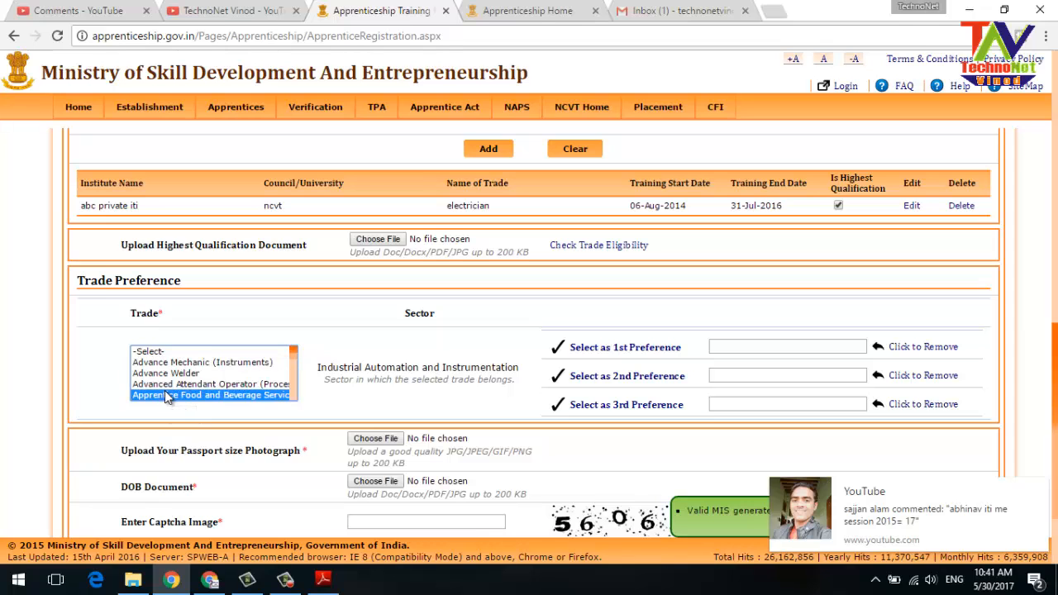
pyautogui.press('e')
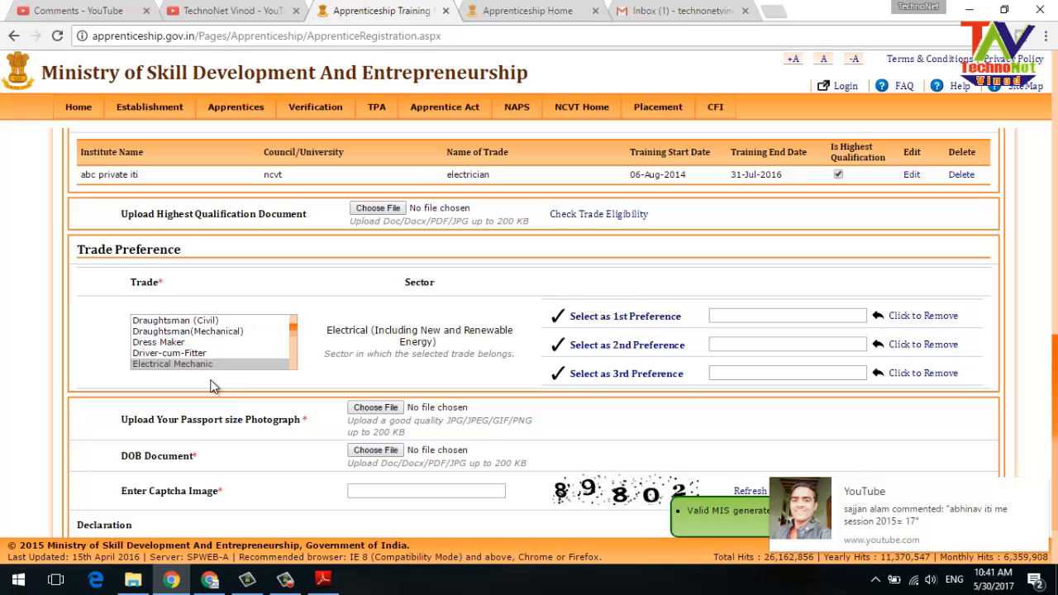
pyautogui.click(293, 365)
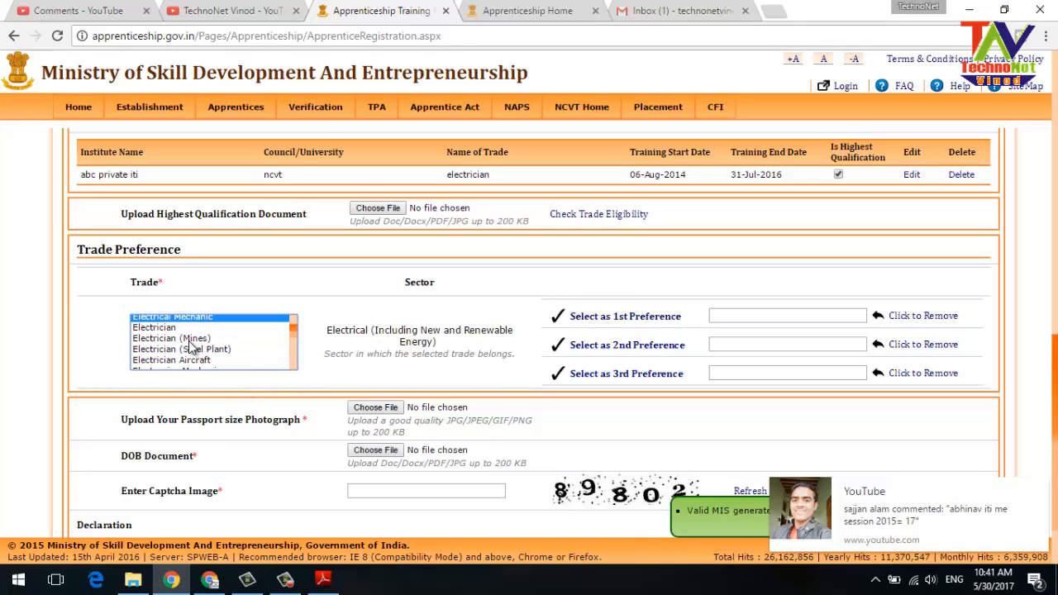
pyautogui.click(160, 331)
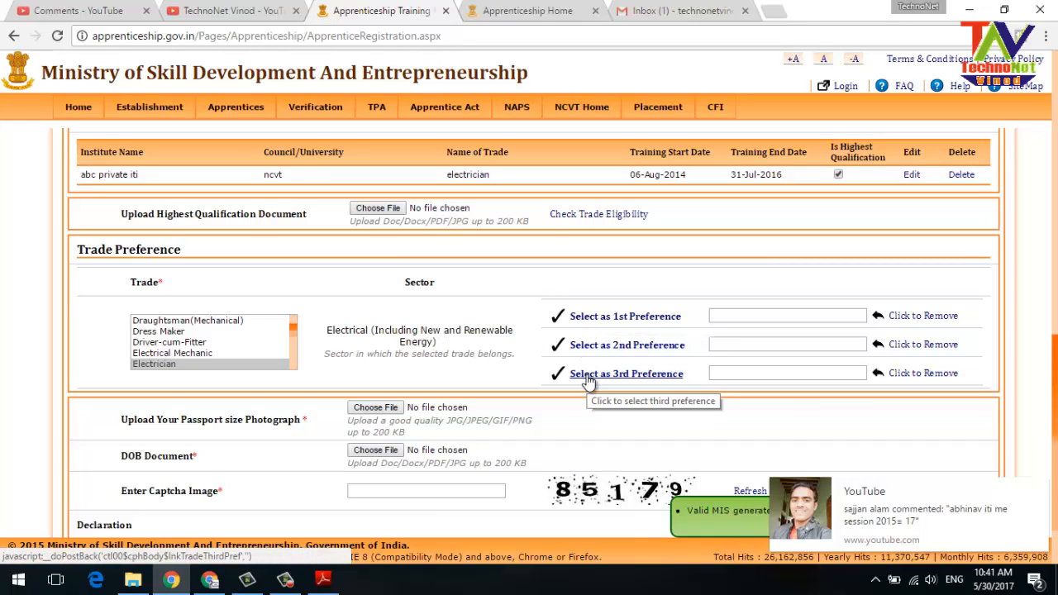
pyautogui.click(653, 320)
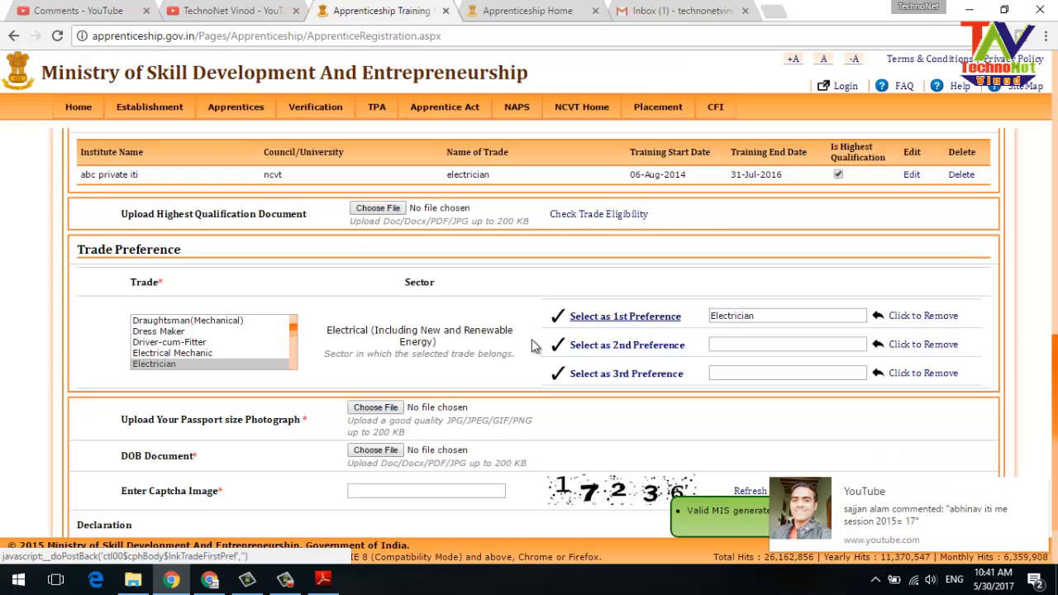
# Set Electrician (Mines) as the second trade preference
pyautogui.click(291, 369)
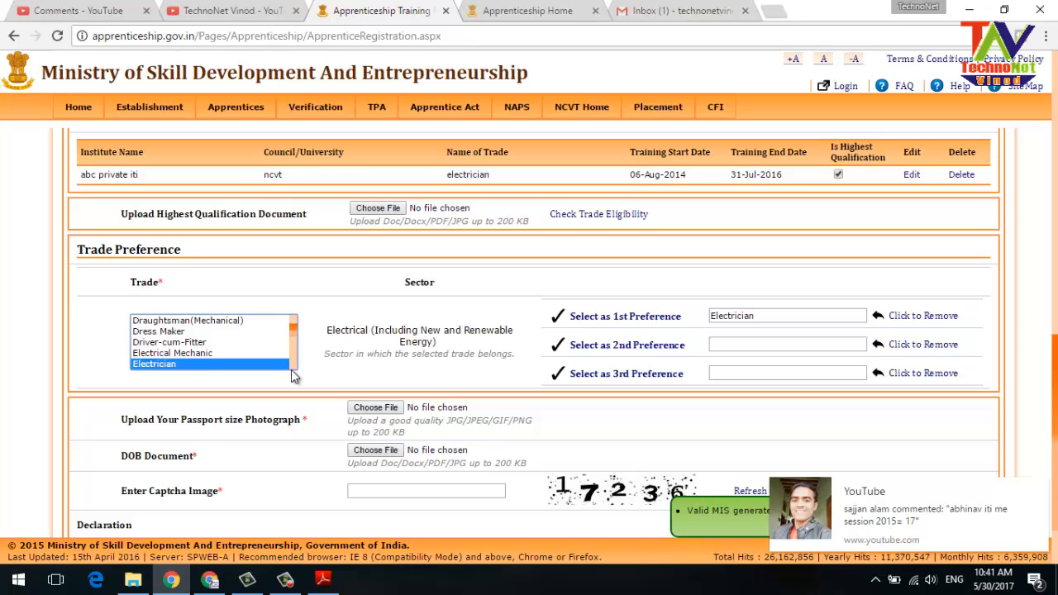
pyautogui.press('Down')
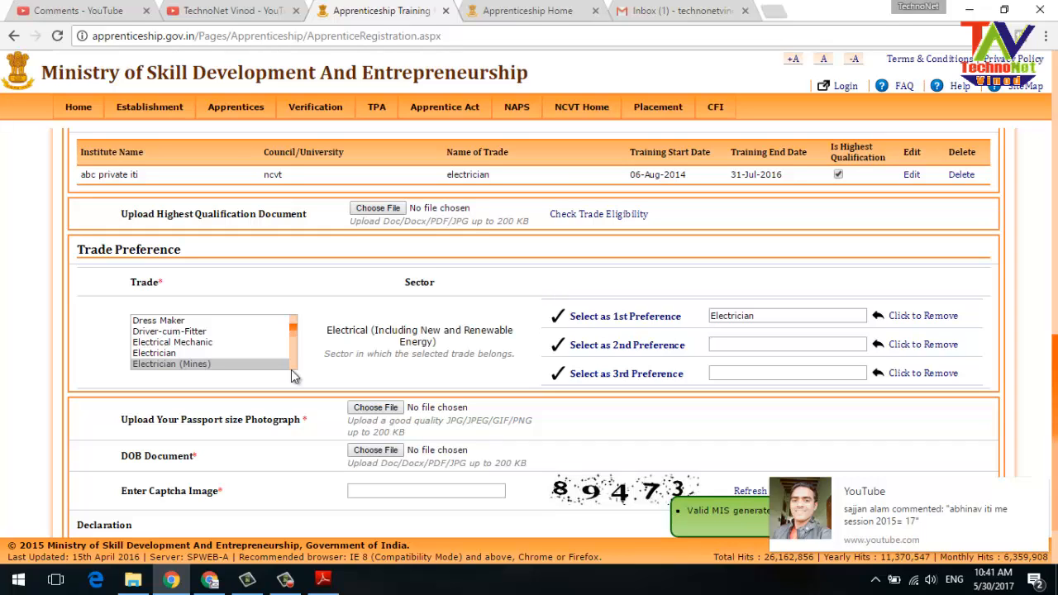
pyautogui.click(184, 372)
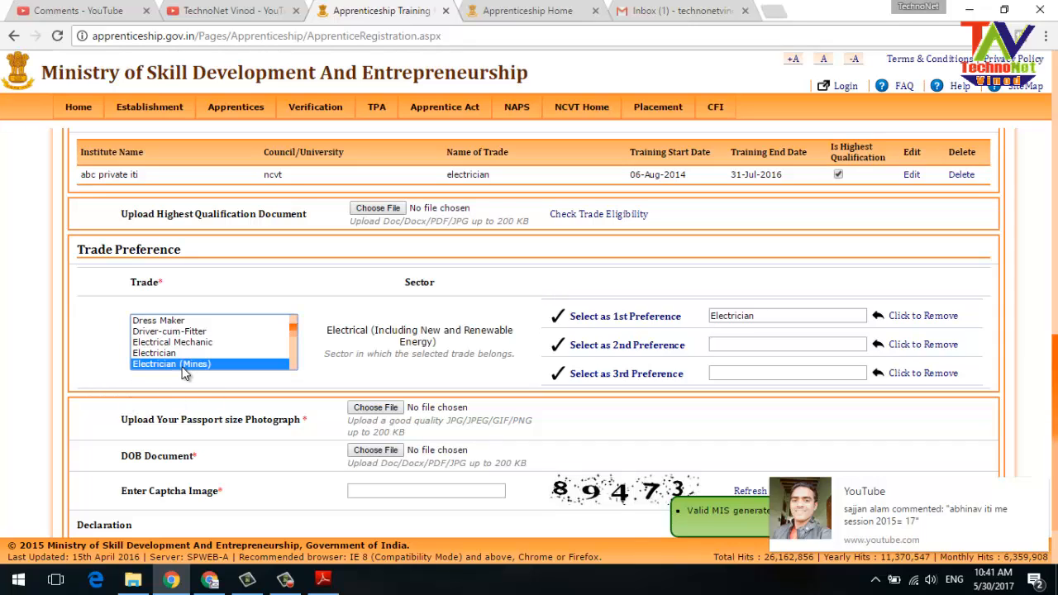
pyautogui.click(597, 346)
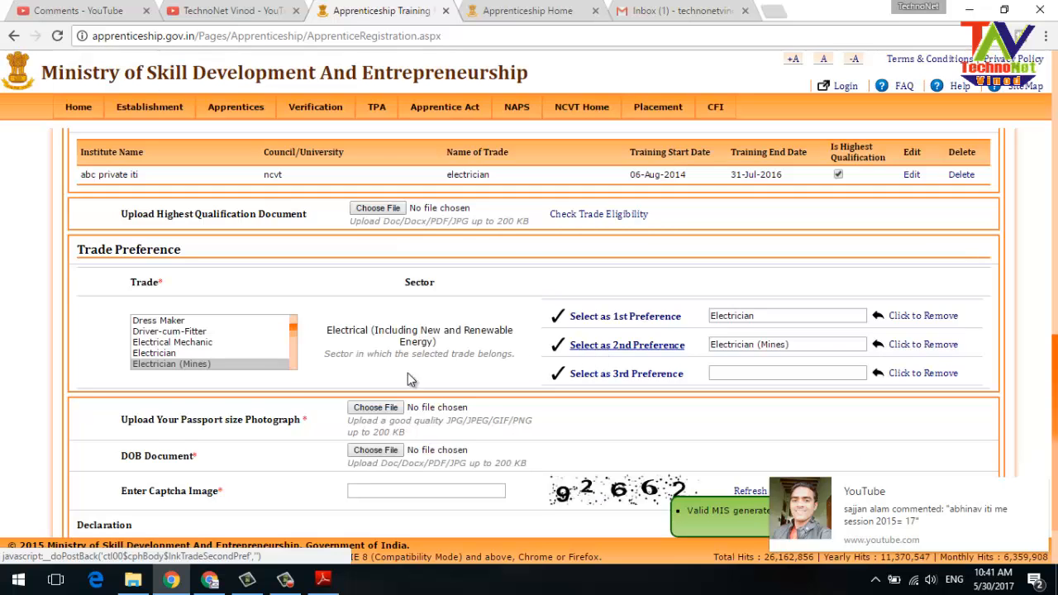
# Set Electrician (Steel Plant) as the third trade preference
pyautogui.click(253, 367)
pyautogui.press('Down')
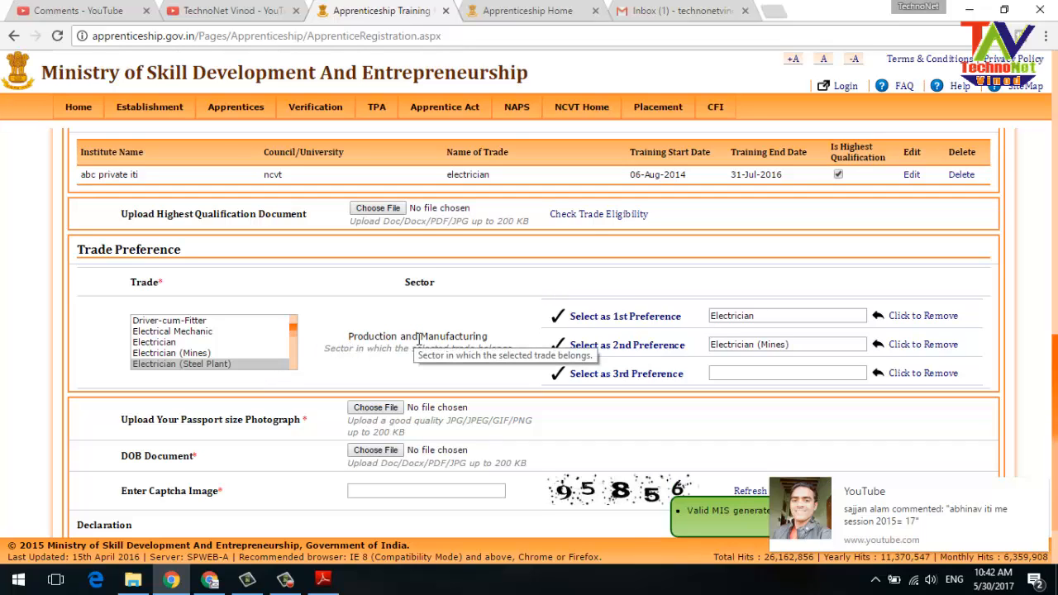
pyautogui.click(620, 376)
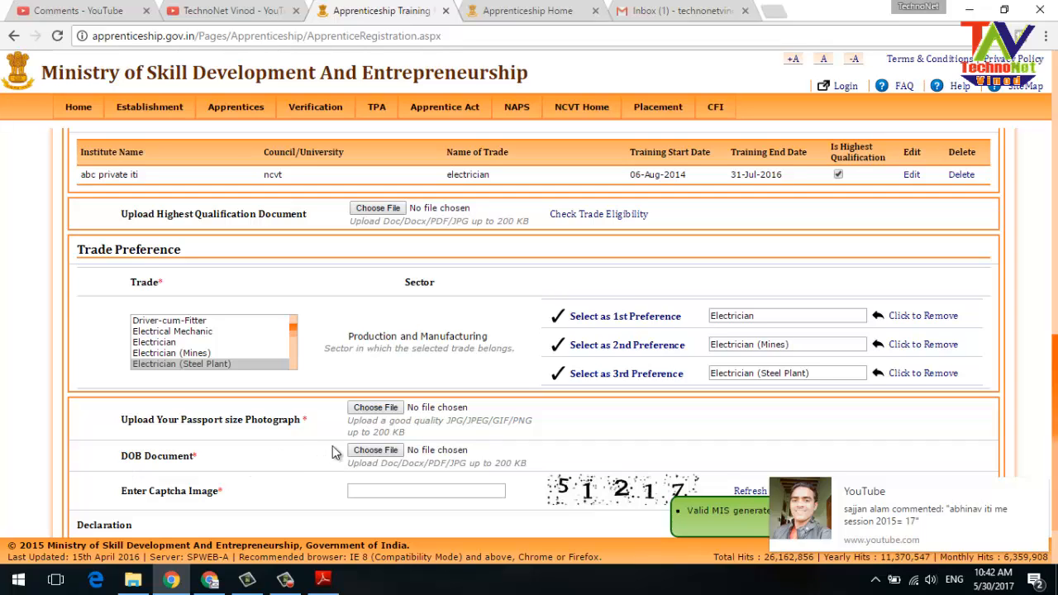
# Enter the captcha code without attaching a photograph or DOB document, and accept the declaration
pyautogui.scroll(-1, 335, 452)
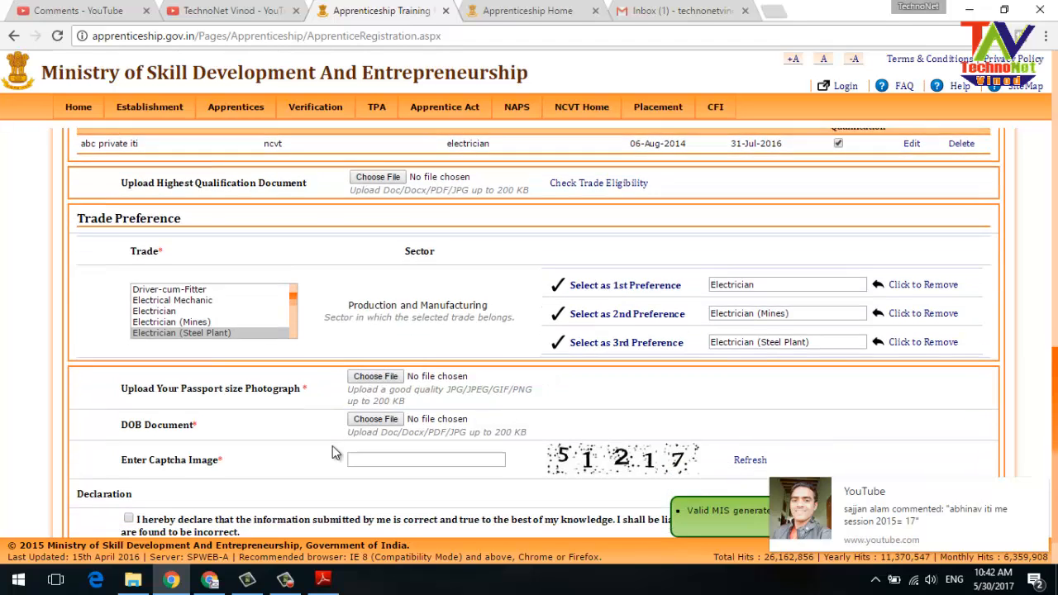
pyautogui.scroll(-2, 332, 452)
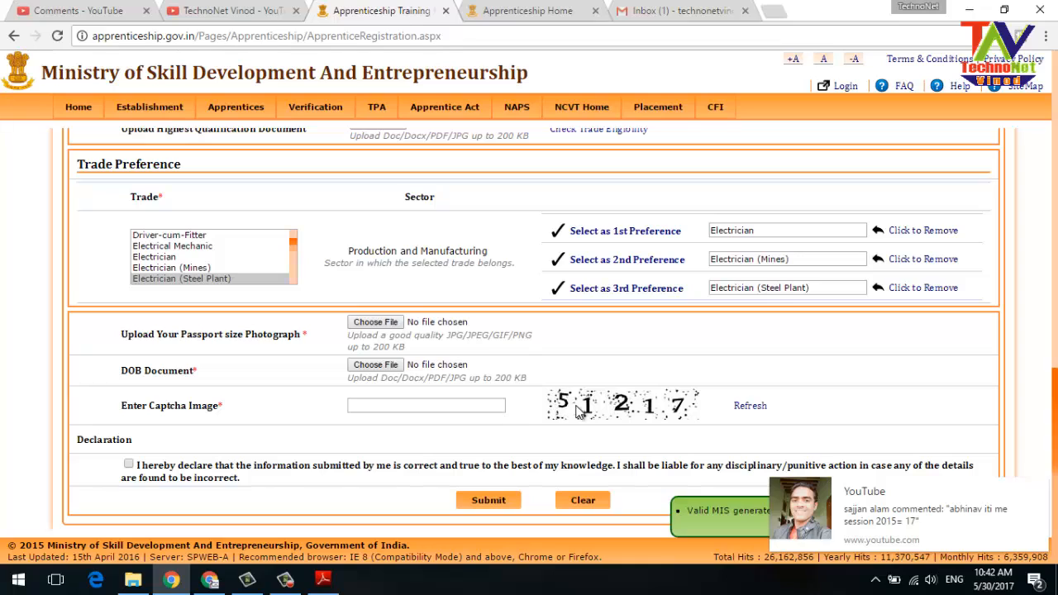
pyautogui.click(491, 406)
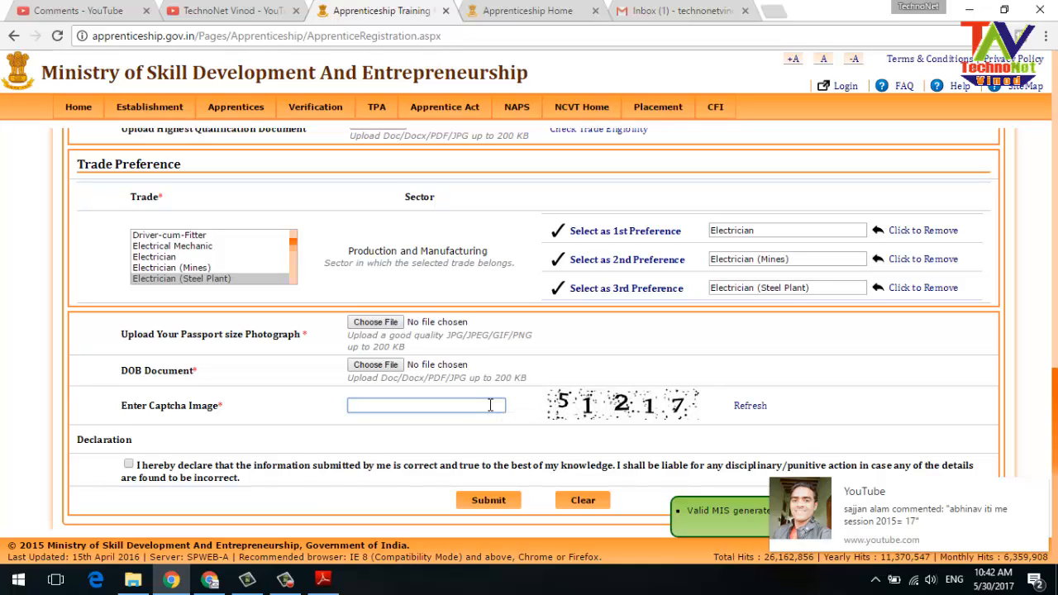
pyautogui.write('51217')
pyautogui.click(128, 468)
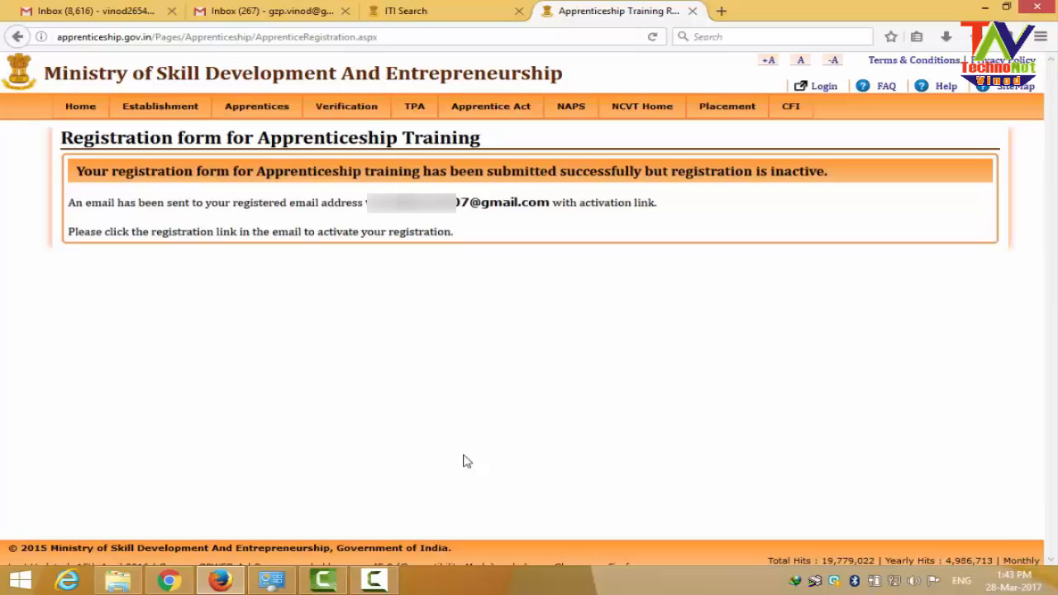
# Switch to Gmail in Chrome, open the "Registration for Apprenticeship Training" email from DGT and follow its Activate Registration link
pyautogui.click(171, 581)
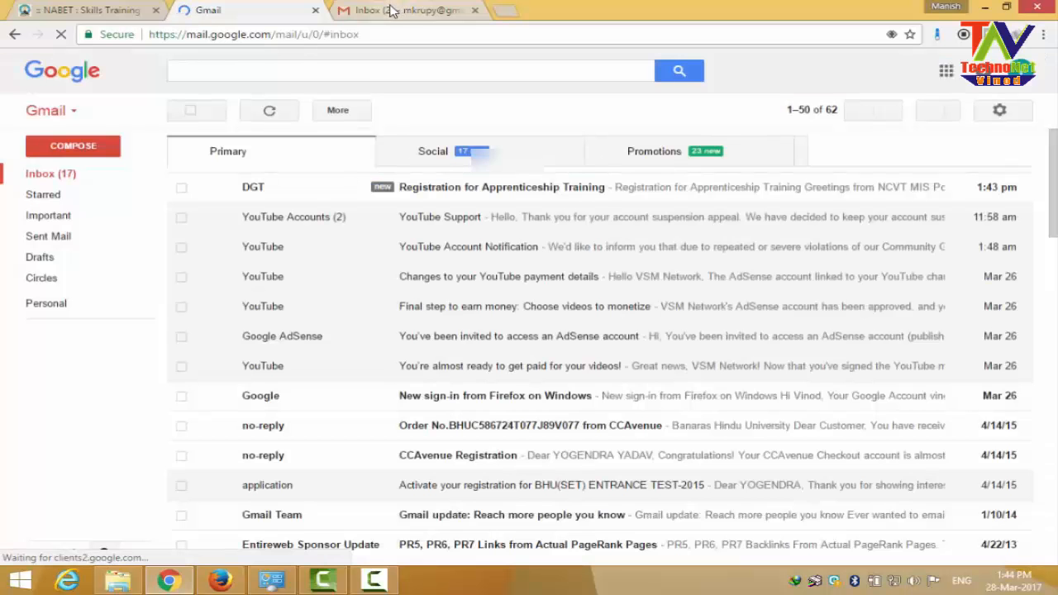
pyautogui.click(450, 195)
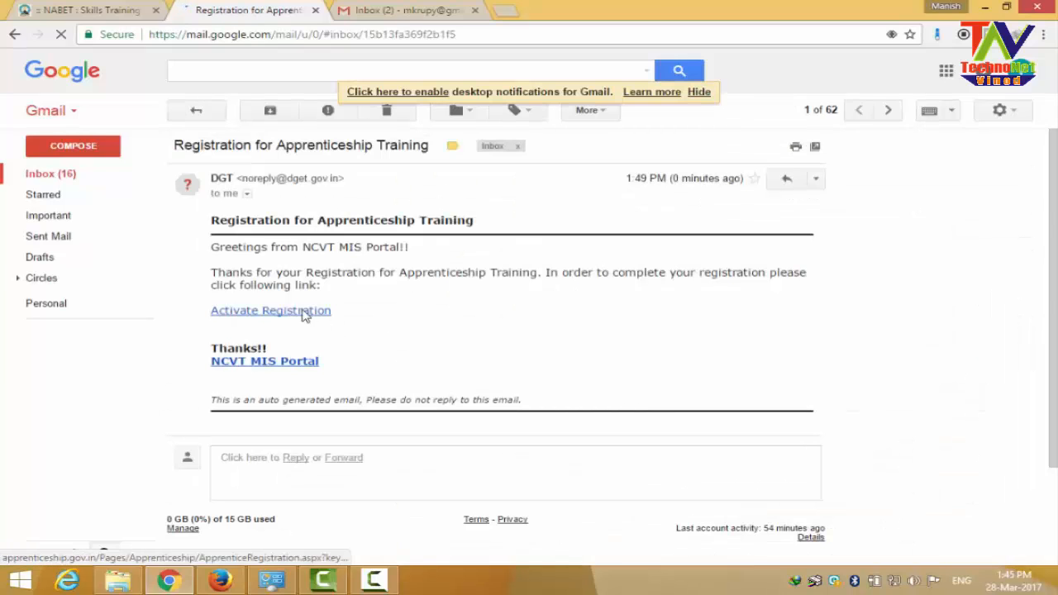
pyautogui.click(302, 316)
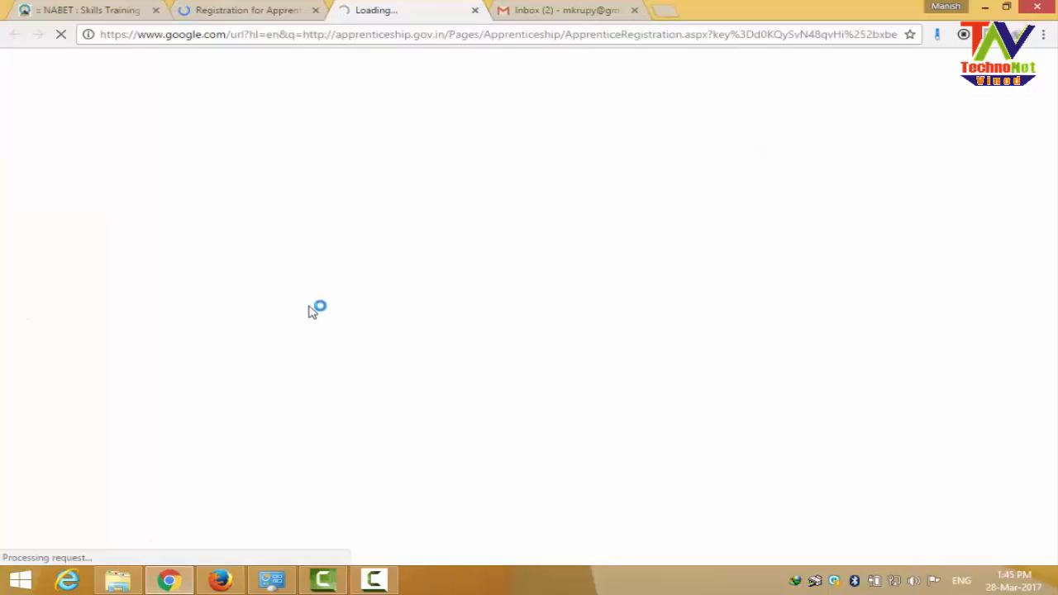